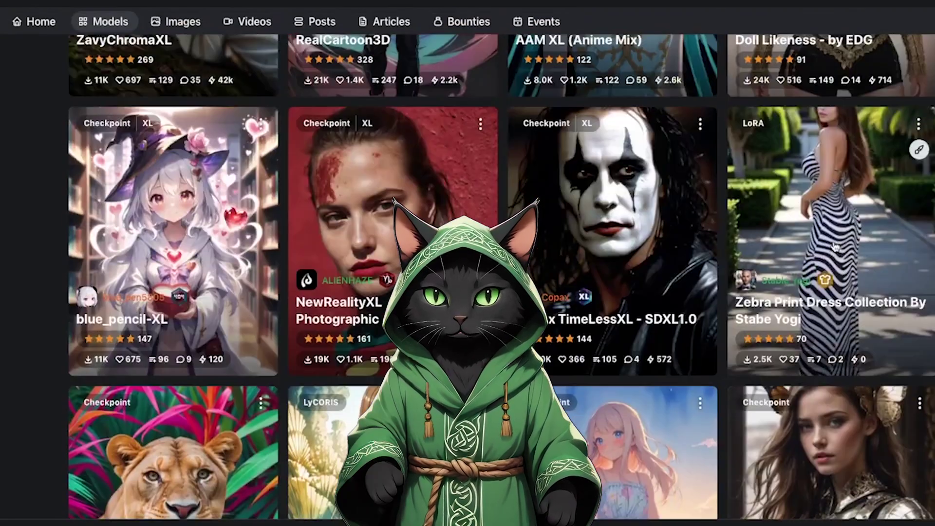
scroll(835, 246, "up", 12)
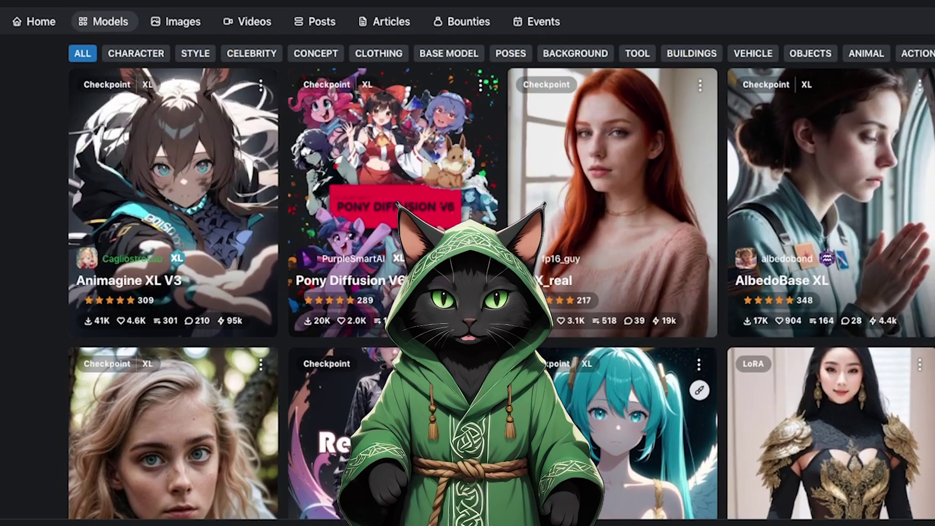
Open the AlbedoBase XL checkpoint card to see its v2.1 pruned fp16 6.46 GB file
left_click(834, 259)
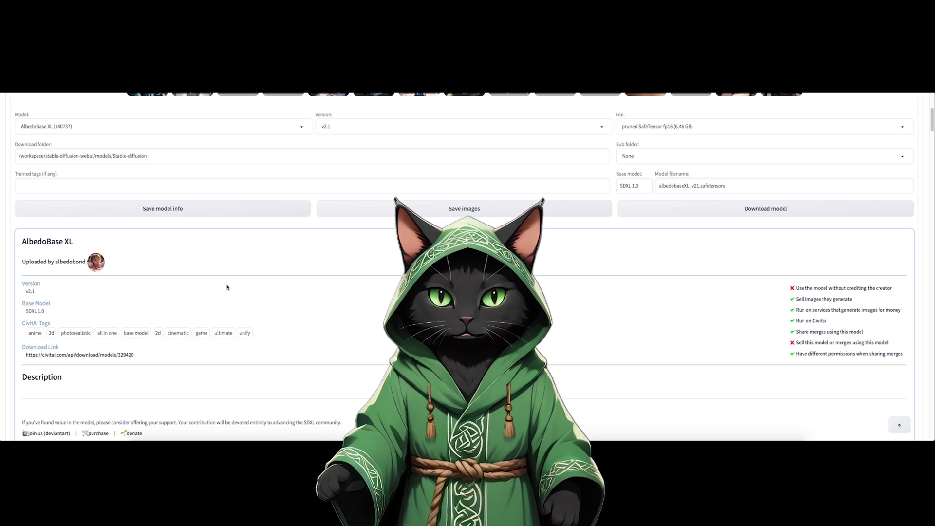
On the txt2img page, nudge the Height slider to just above 1024
scroll(303, 318, "down", 2)
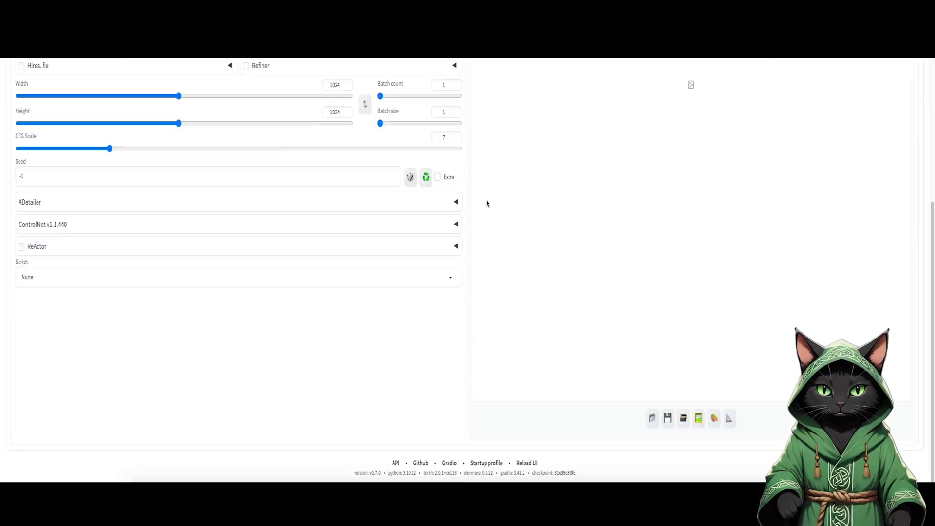
scroll(487, 204, "up", 5)
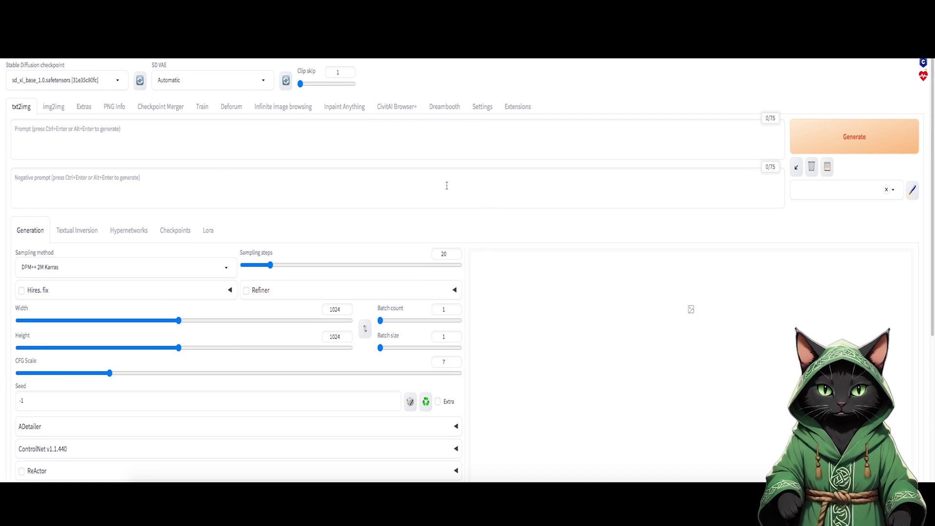
scroll(447, 195, "down", 5)
scroll(440, 224, "up", 5)
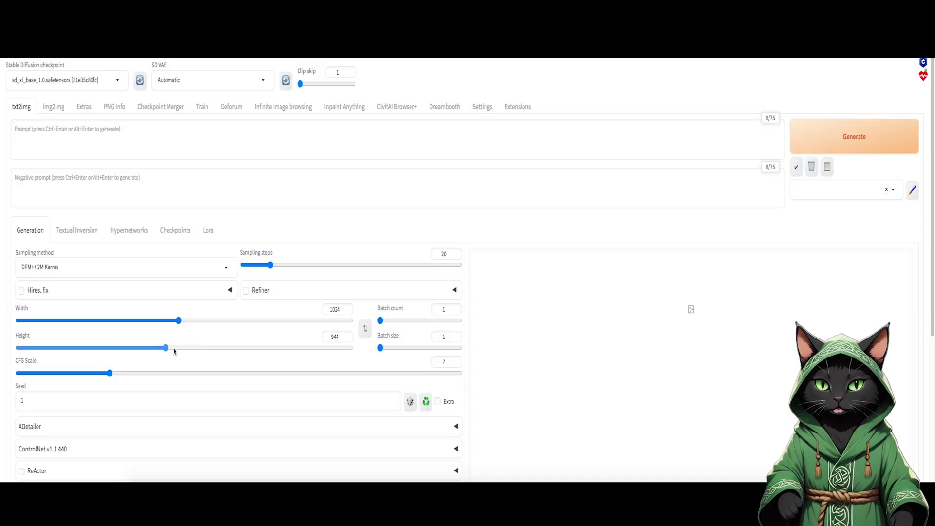
left_click_drag(172, 349, 178, 349)
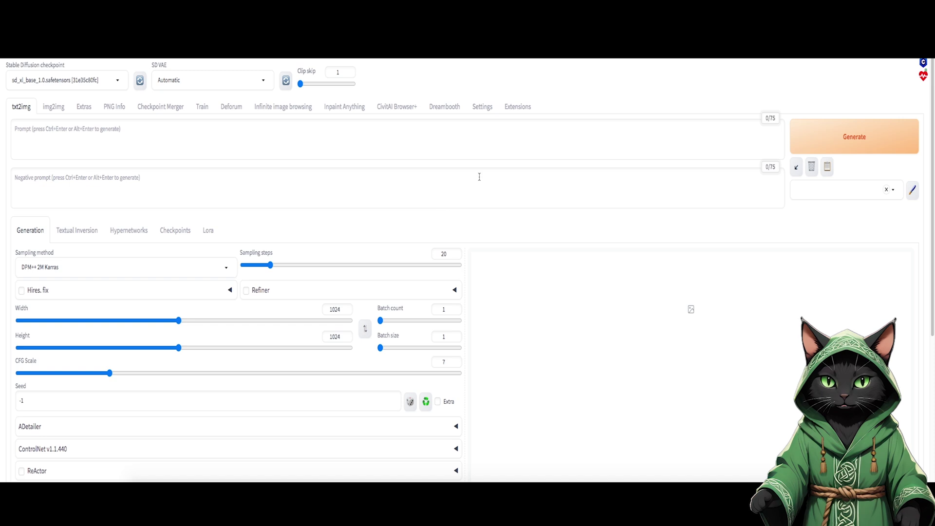
Scroll the txt2img settings page down and back up
scroll(482, 176, "down", 5)
scroll(486, 215, "up", 5)
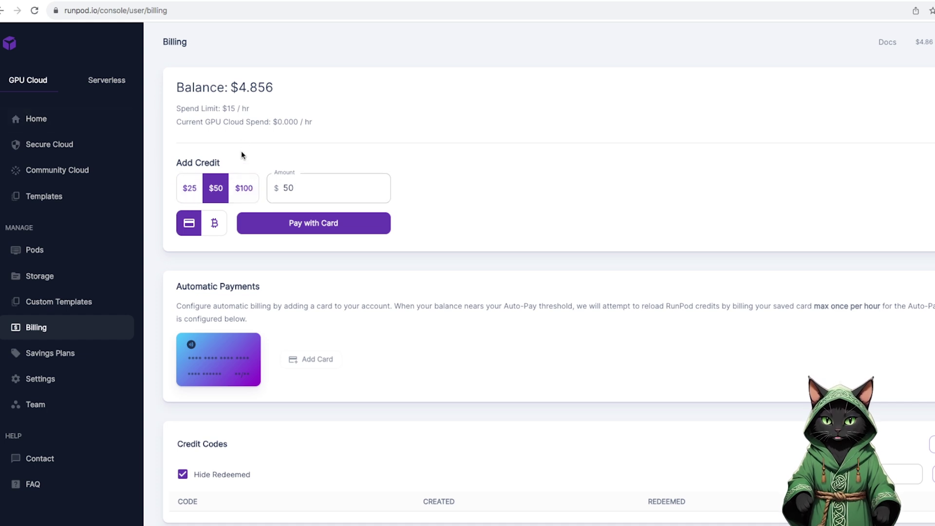
Replace the $50 top-up amount with 10 and check the figures (10, 0.3) on the Calculator
double_click(294, 187)
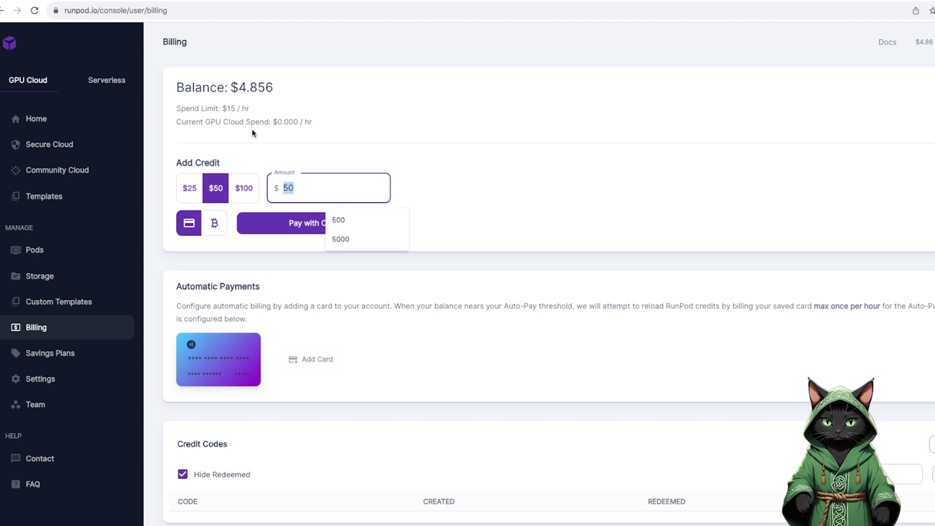
type("1")
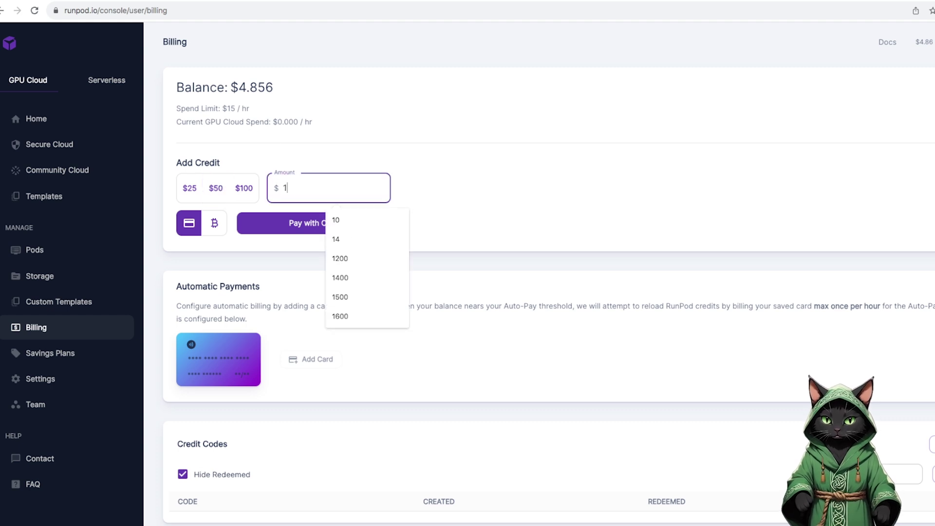
type("0")
left_click(528, 279)
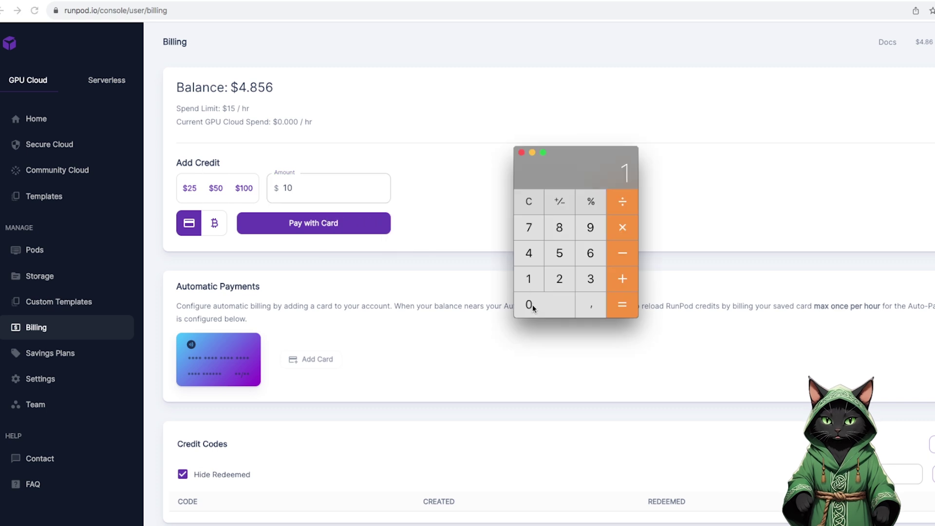
left_click(532, 306)
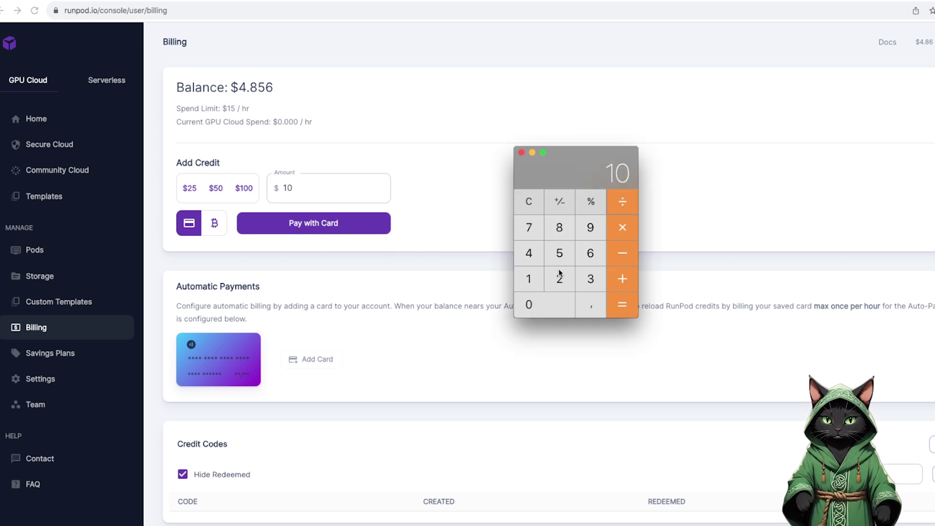
key("Escape")
left_click(589, 305)
left_click(591, 278)
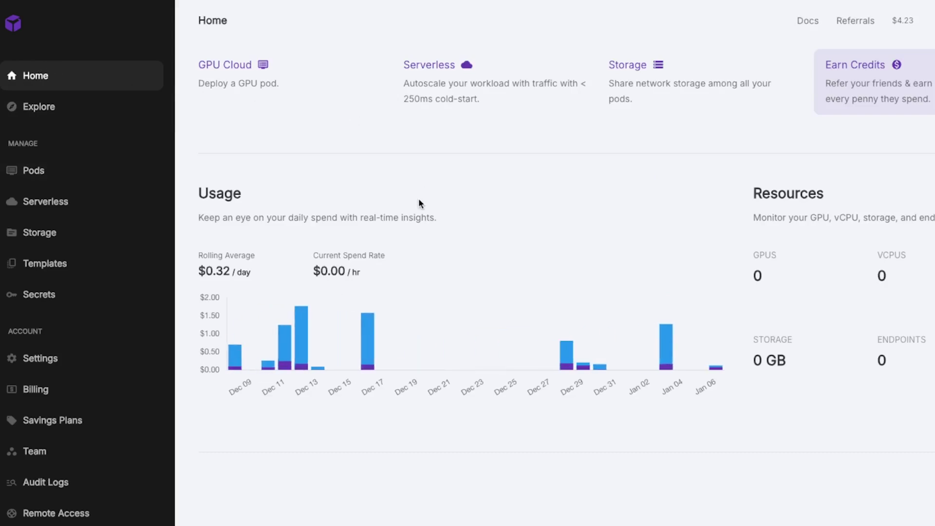
Start deploying a new Community Cloud pod with the RTX 3090 GPU
left_click(27, 179)
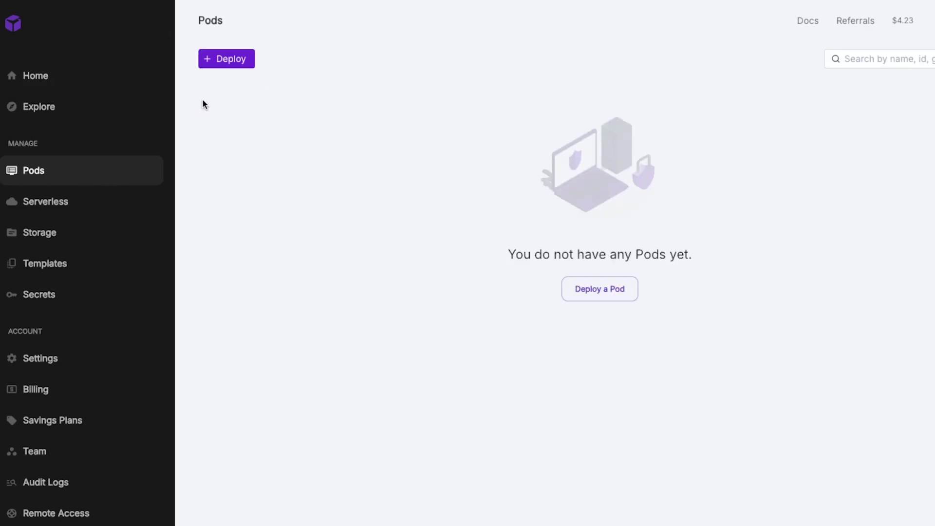
left_click(234, 67)
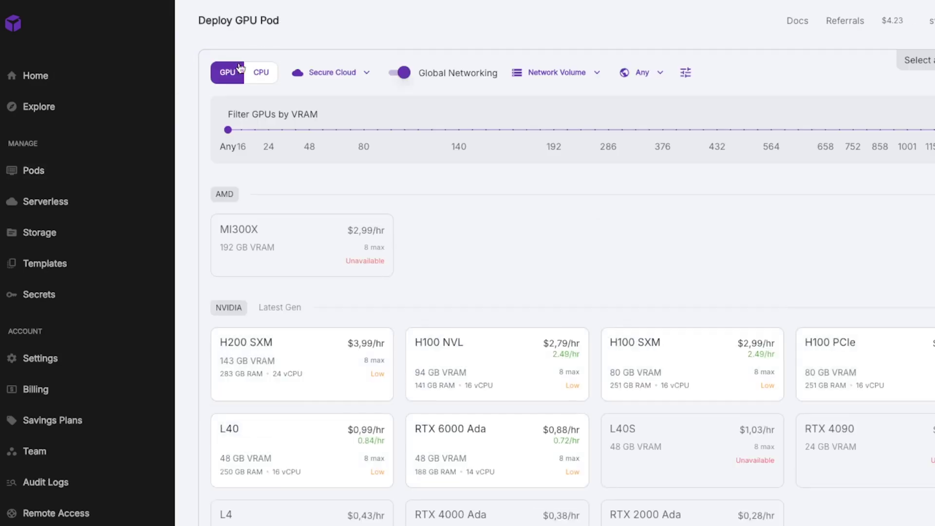
left_click(366, 75)
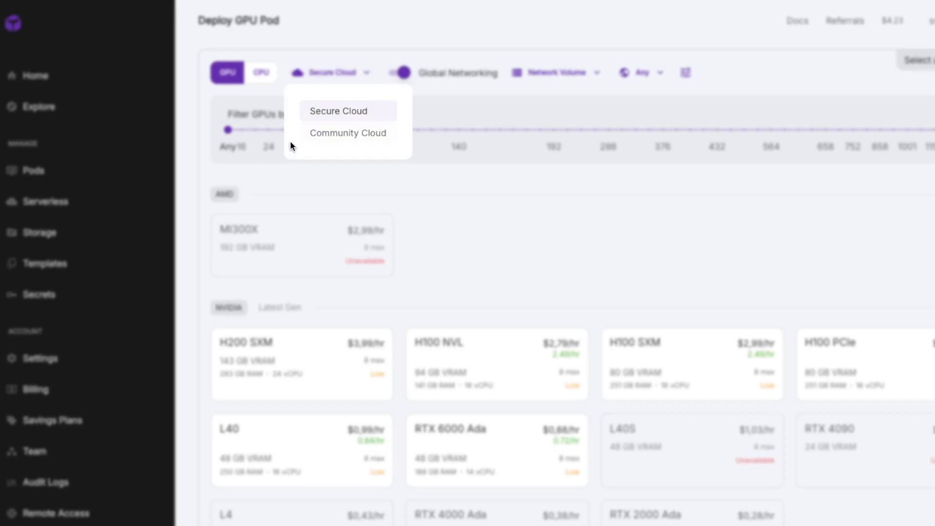
left_click(349, 140)
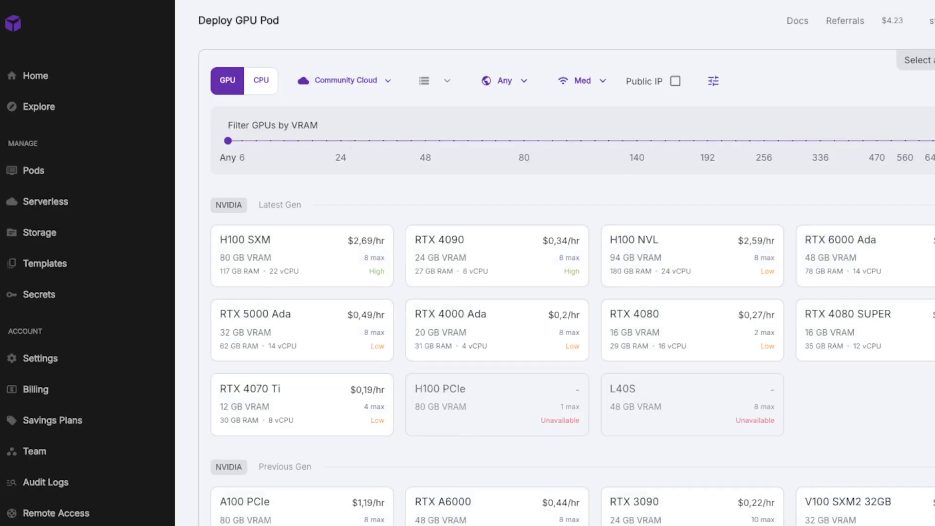
scroll(566, 264, "down", 5)
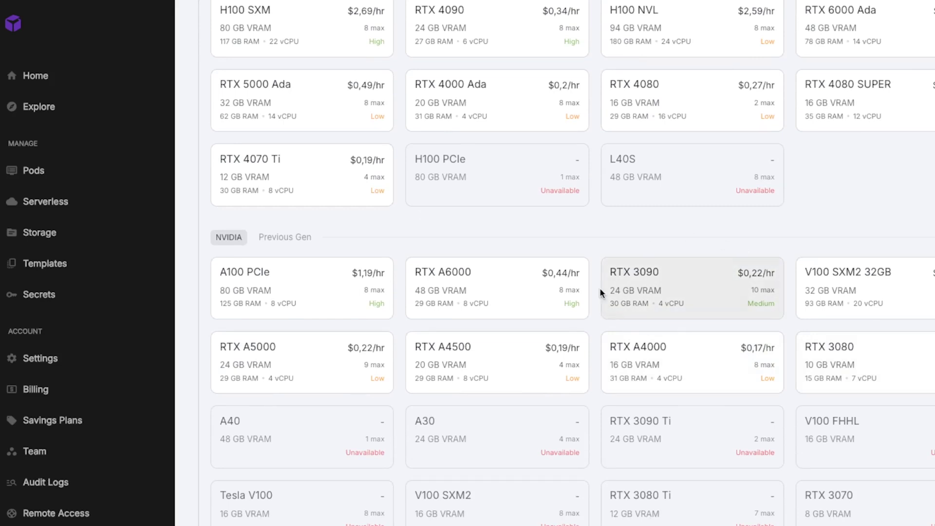
left_click(659, 301)
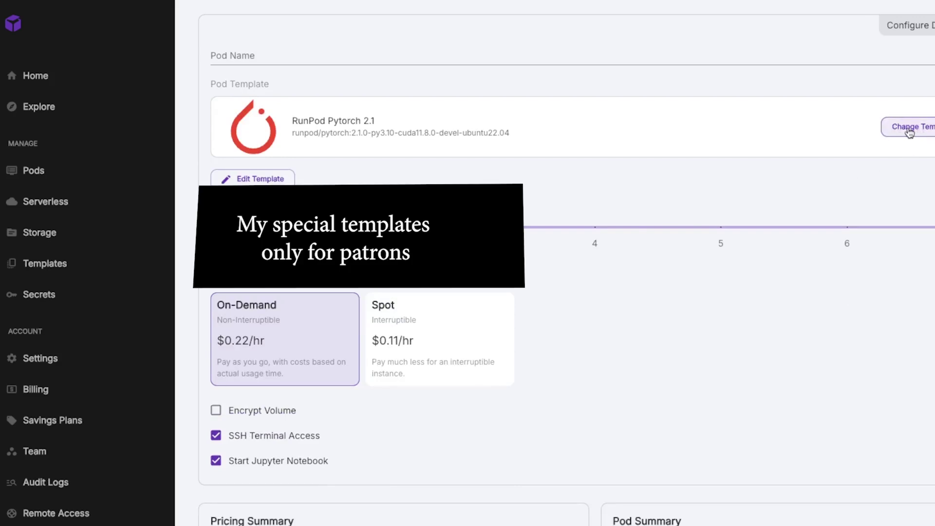
Search templates for 'ultimate' and choose ULTIMATE Stable Diffusion Kohya ComfyUI InvokeAI
left_click(909, 130)
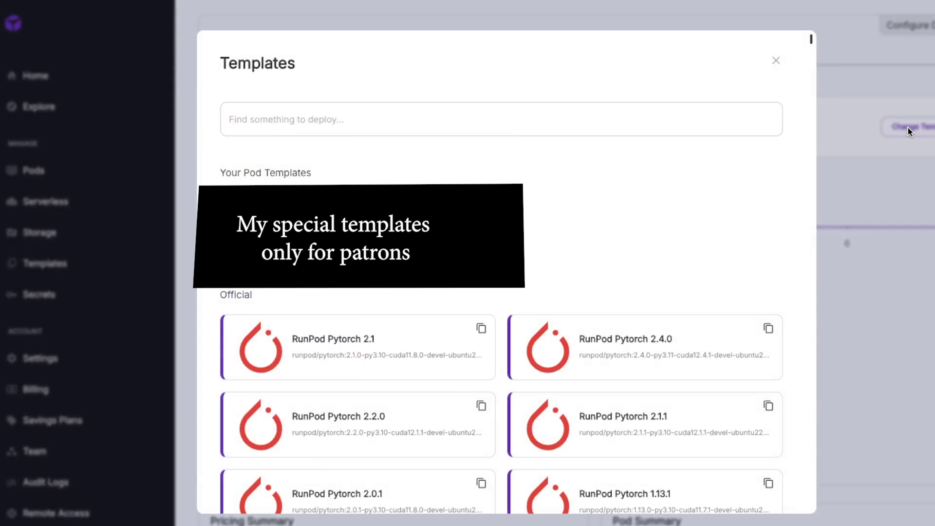
left_click(564, 119)
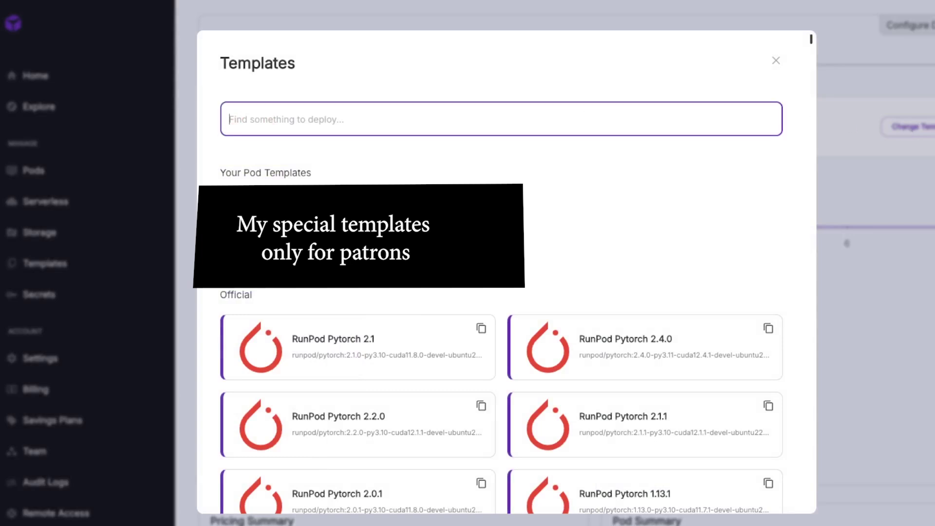
type("ultimate")
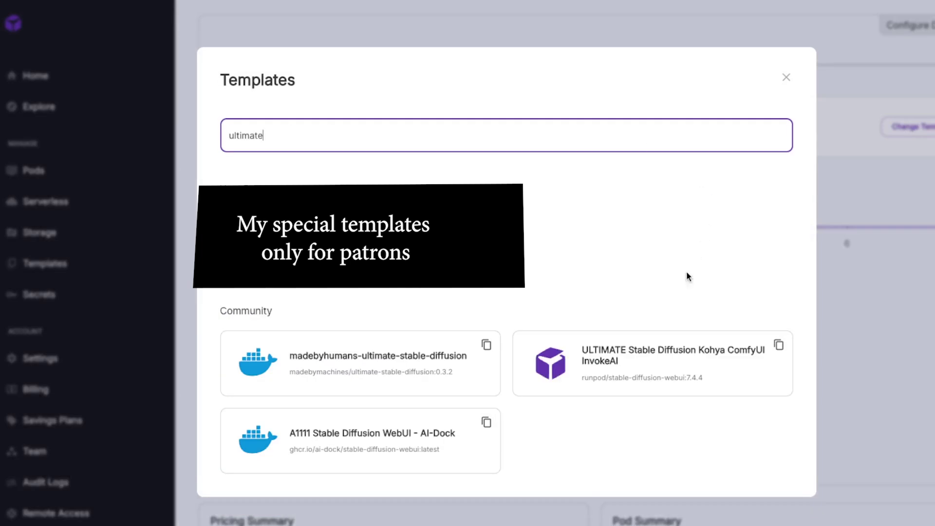
left_click(660, 364)
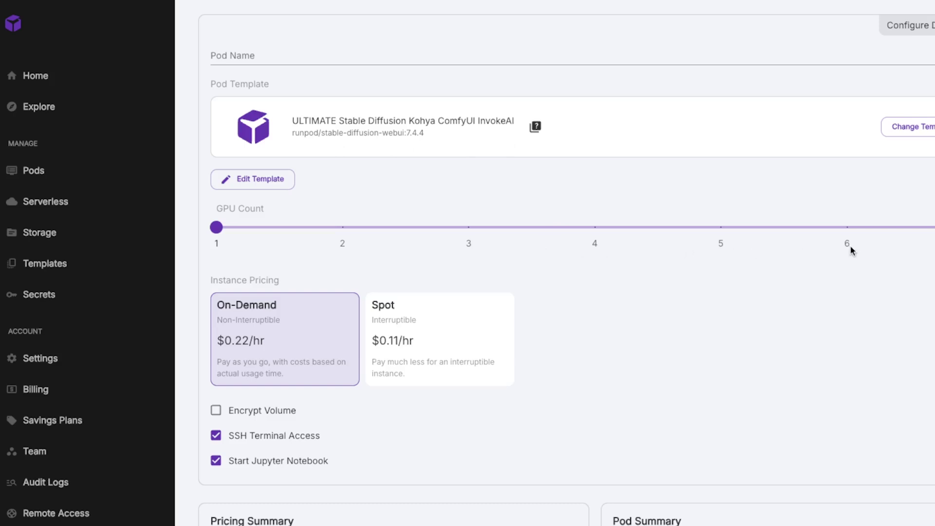
Override the template's volume disk to 120 GB and deploy the pod
scroll(566, 267, "down", 1)
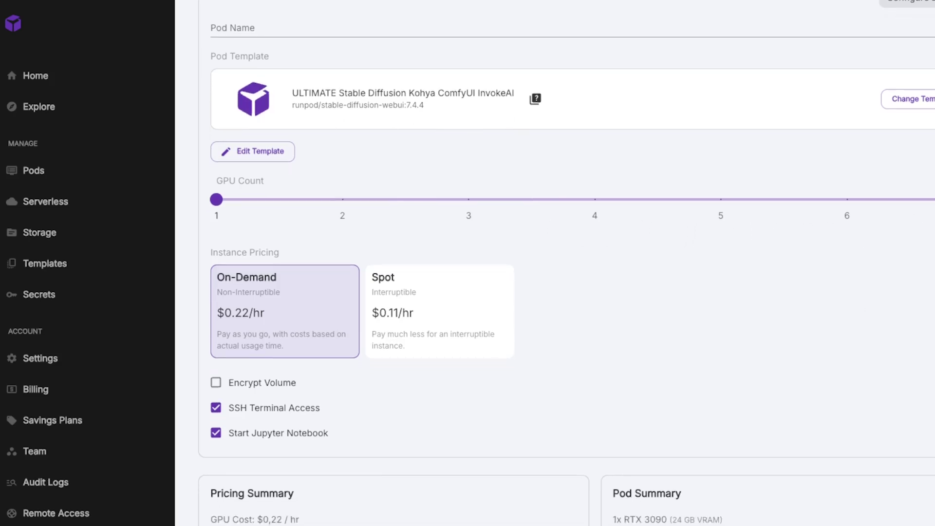
left_click(250, 153)
double_click(631, 272)
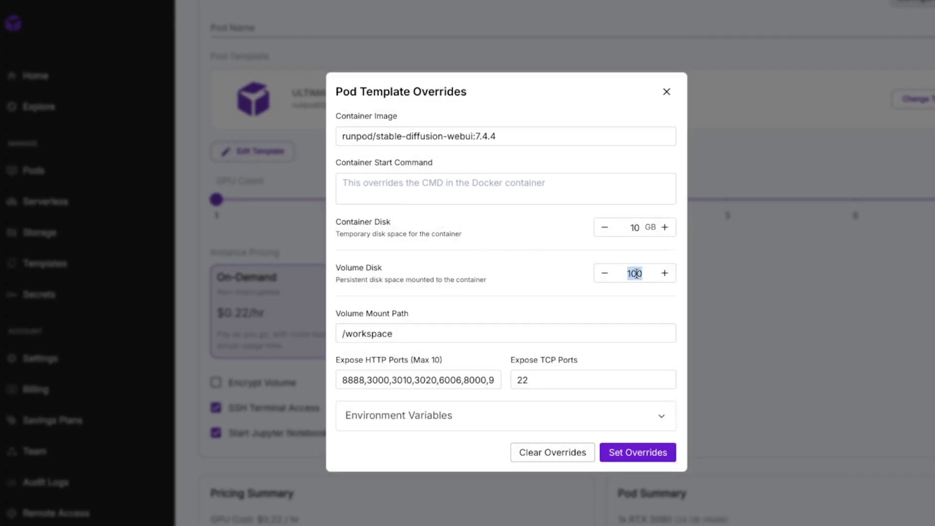
type("120")
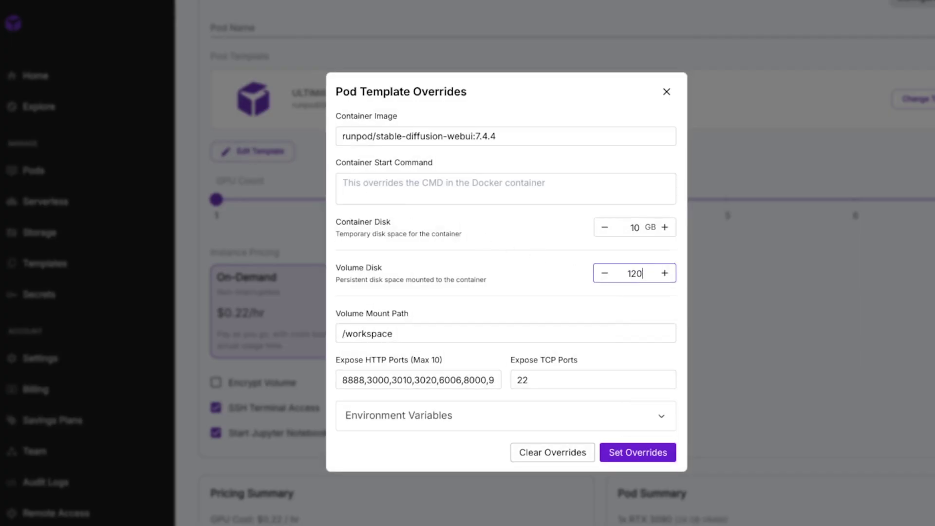
left_click(654, 458)
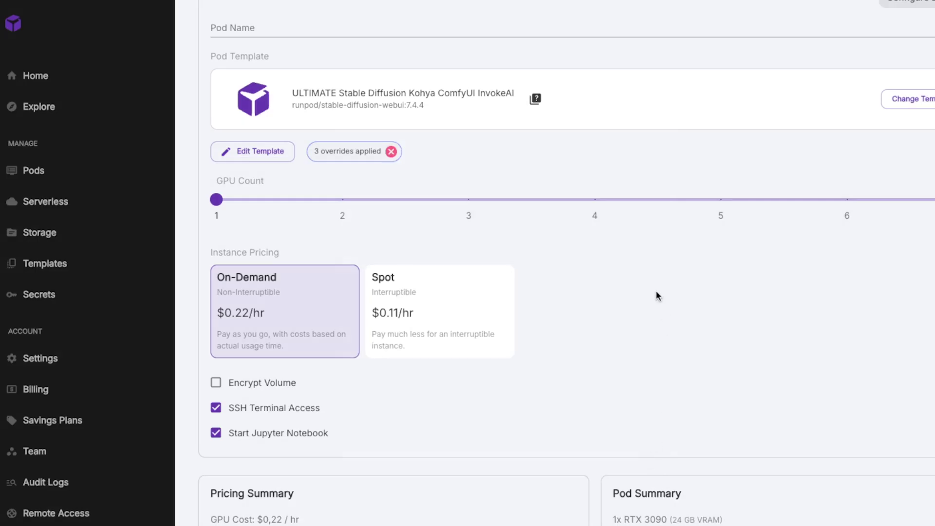
scroll(555, 263, "down", 2)
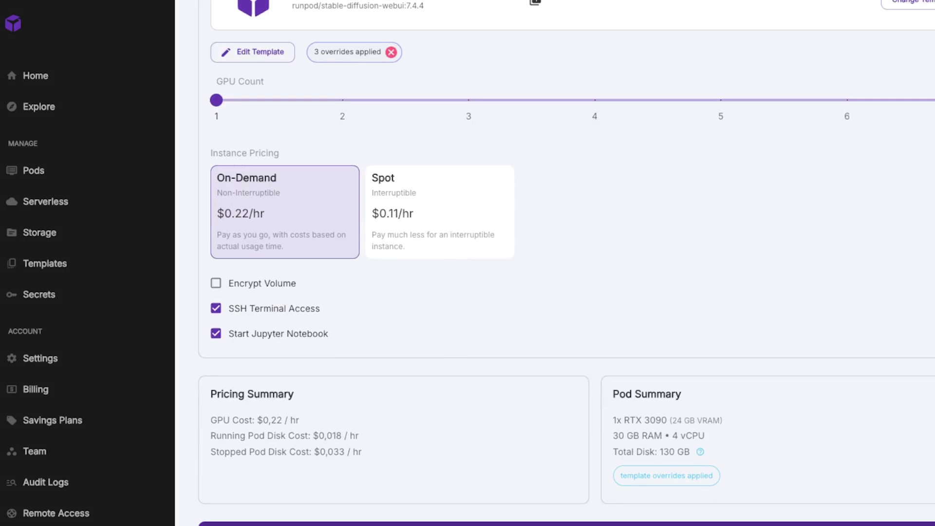
left_click(537, 524)
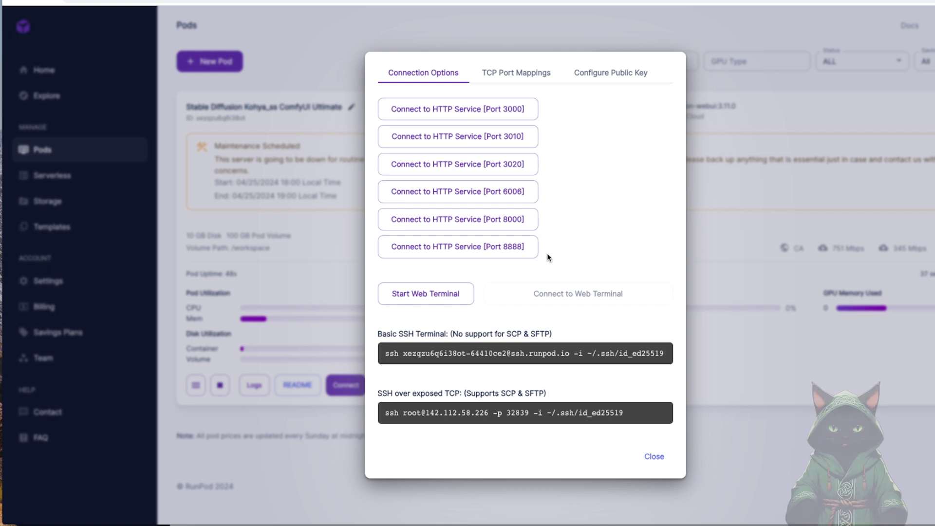
Open the pod's JupyterLab on port 8888, then the Stable Diffusion WebUI on port 3000
left_click(537, 251)
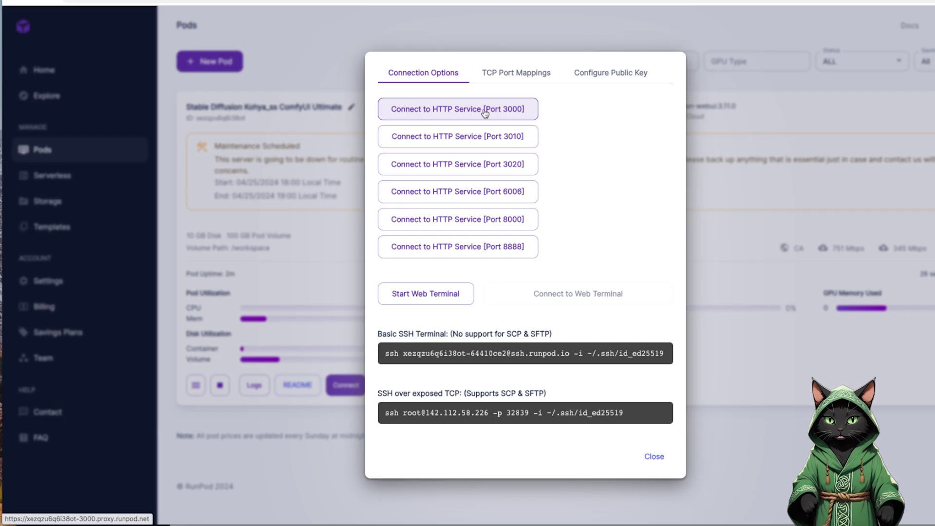
left_click(484, 110)
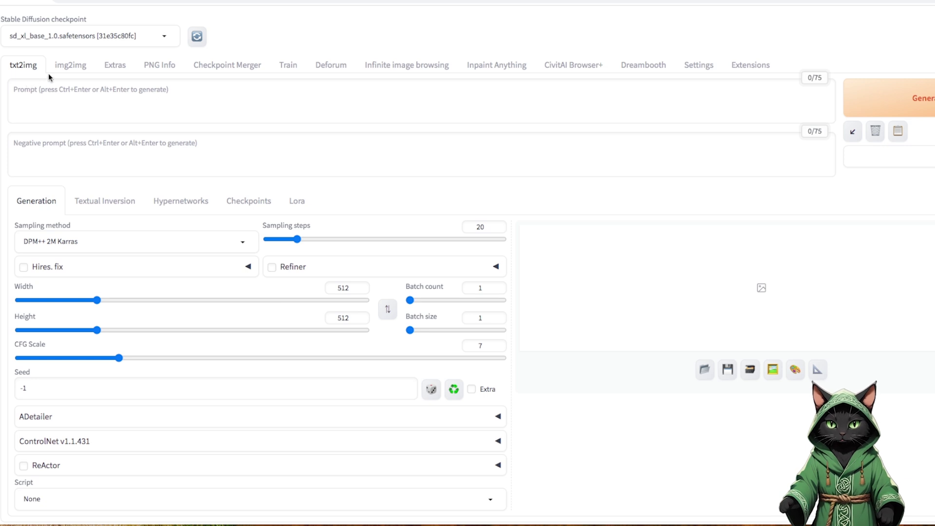
Switch to the img2img Inpaint sub-tab and list the installed checkpoints (SDXL base and refiner)
left_click(64, 63)
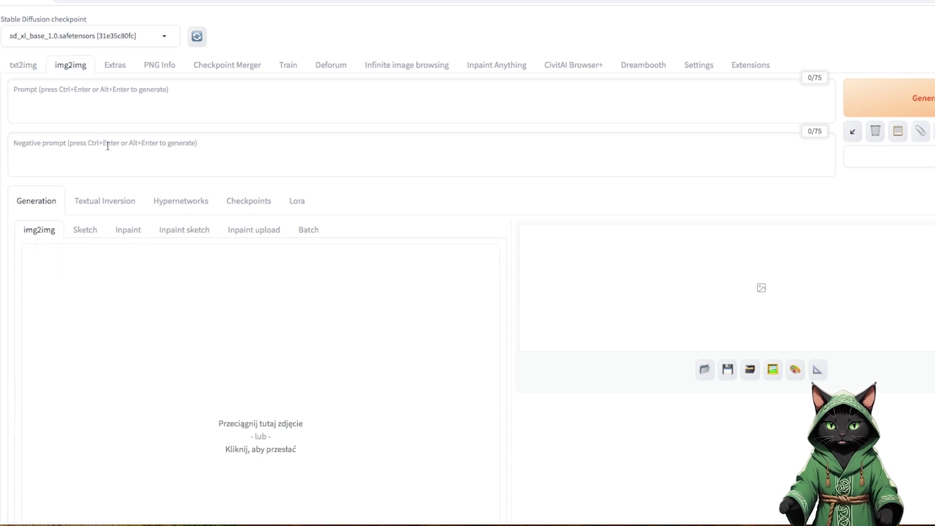
left_click(119, 232)
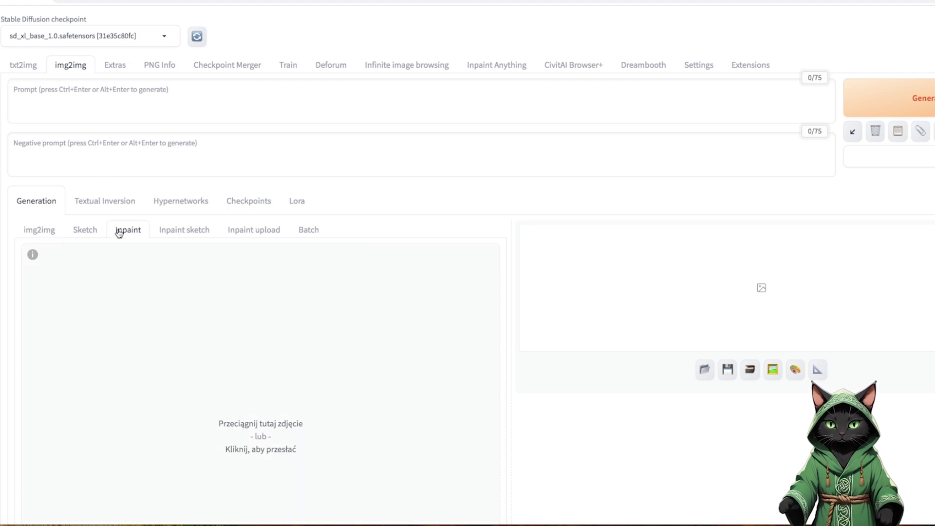
left_click(164, 38)
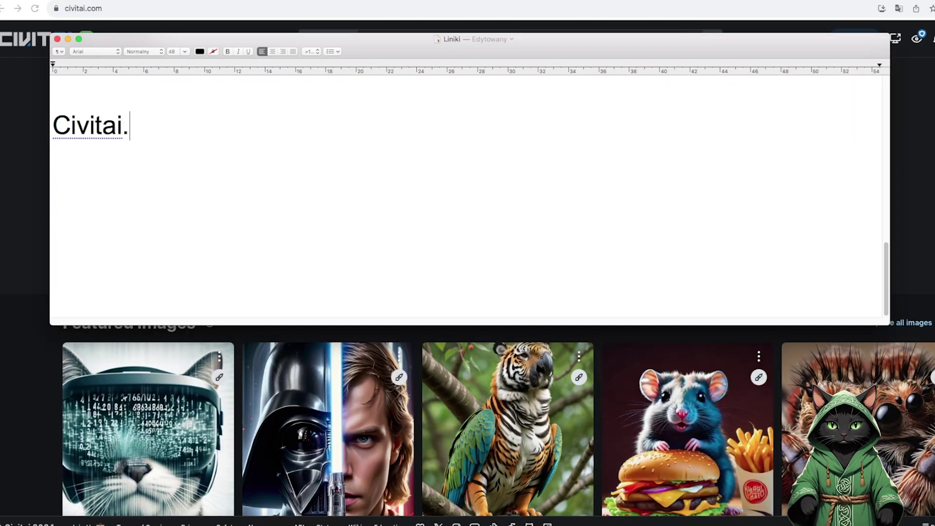
type("com/models")
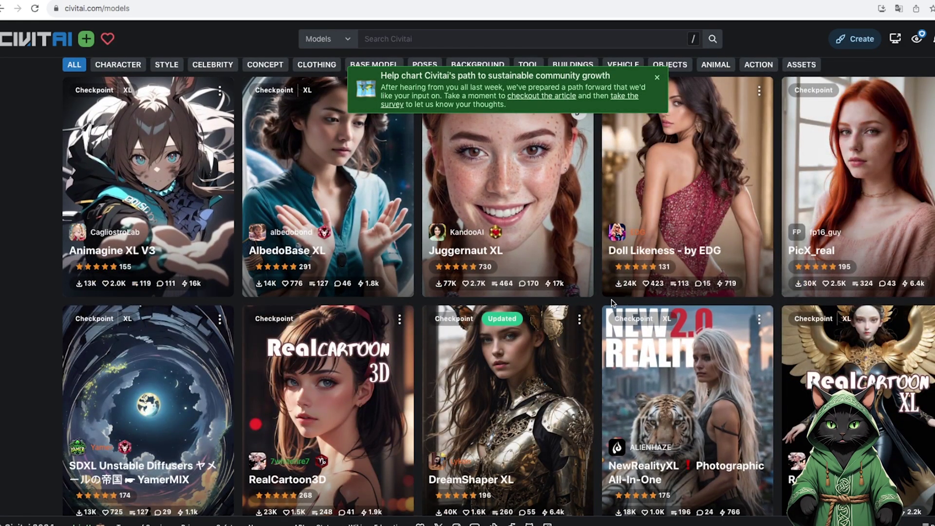
Open the DeepBlue XL model and expand its description to the 896x896 resolution advice
scroll(612, 302, "down", 5)
left_click(401, 333)
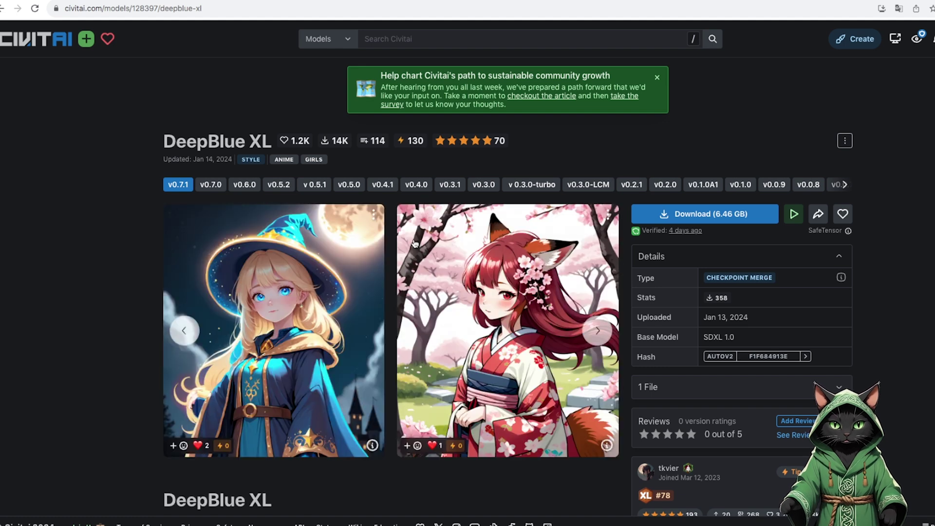
scroll(415, 243, "down", 4)
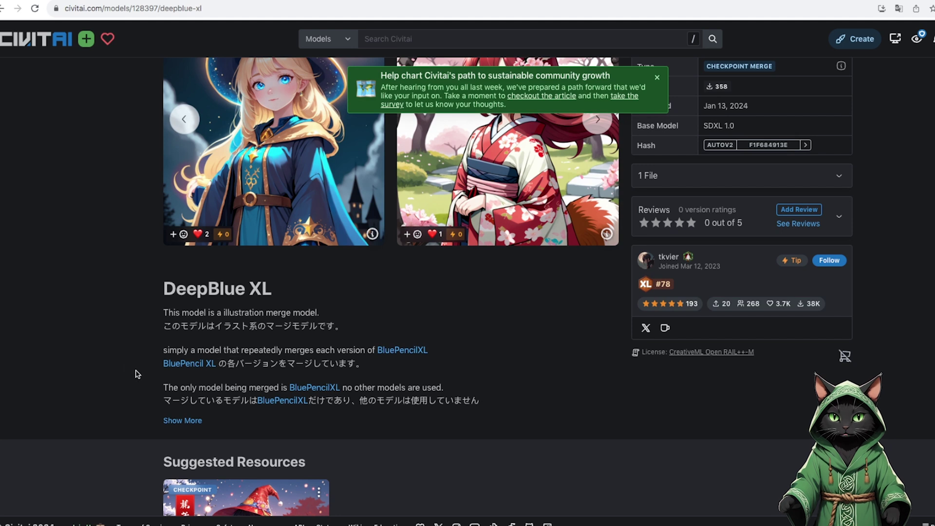
left_click(182, 421)
scroll(467, 321, "down", 4)
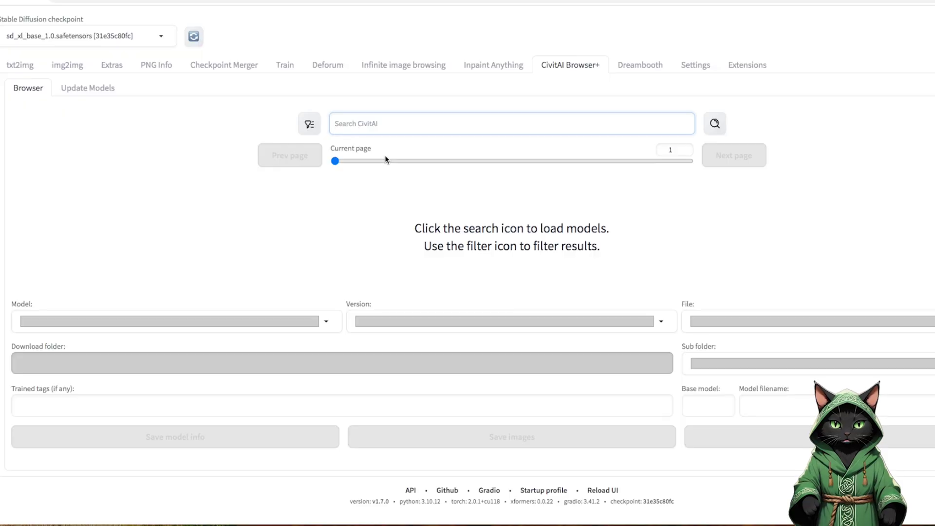
Search 'deepblue' and start downloading DeepBlue XL, then mark AlbedoBase XL for download
type("de")
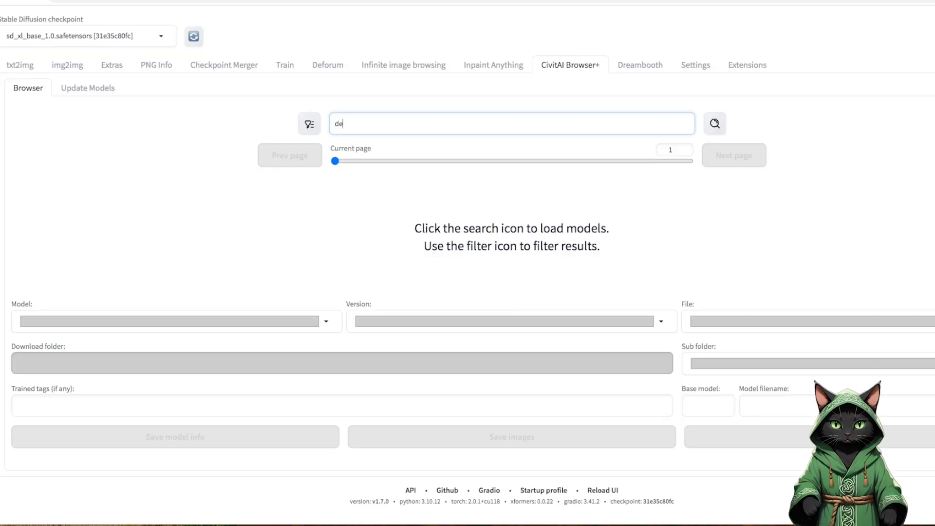
type("epblue")
key("Return")
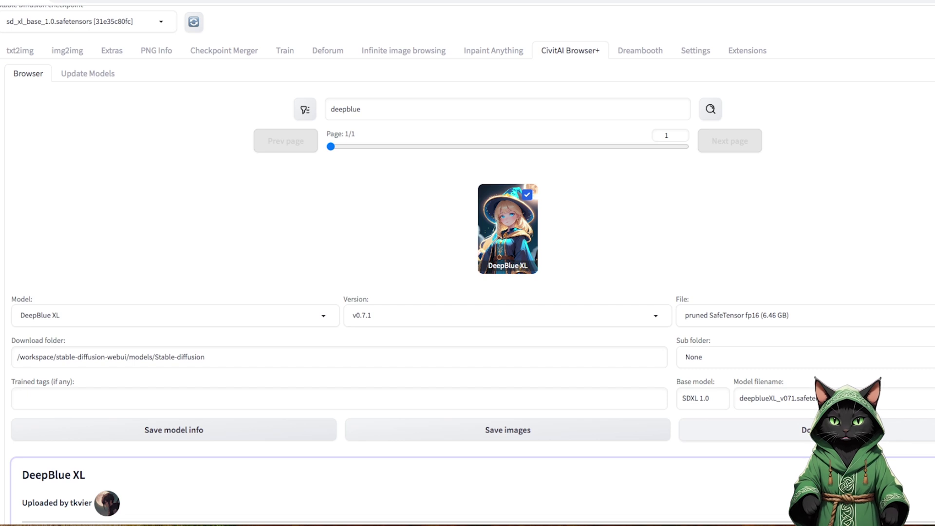
left_click(804, 430)
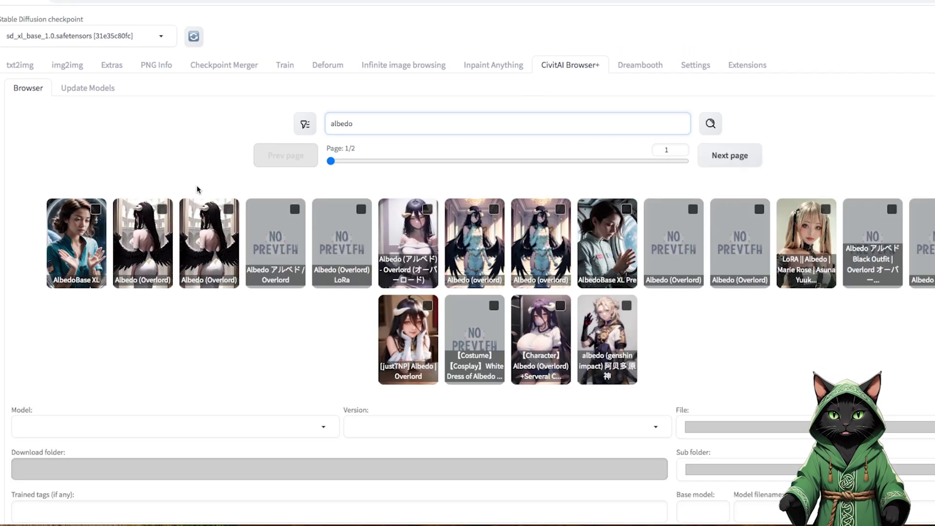
left_click(81, 222)
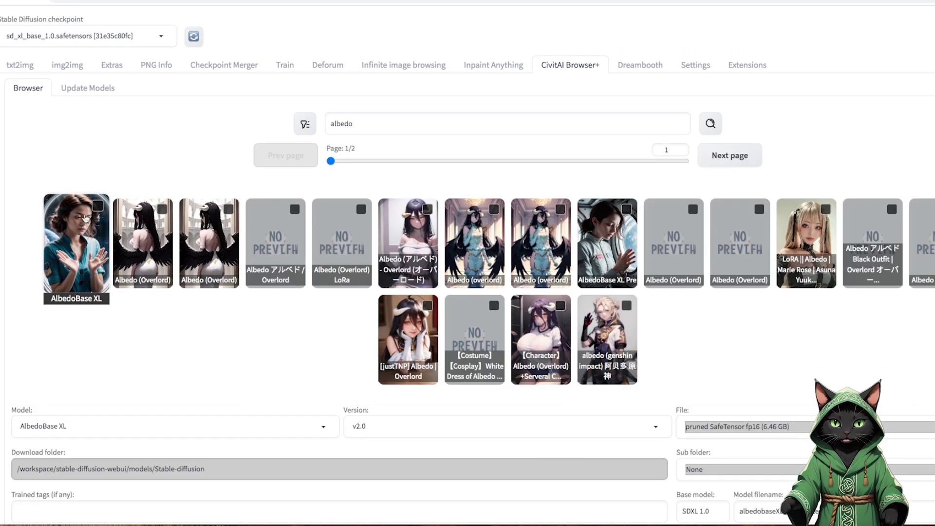
left_click(91, 211)
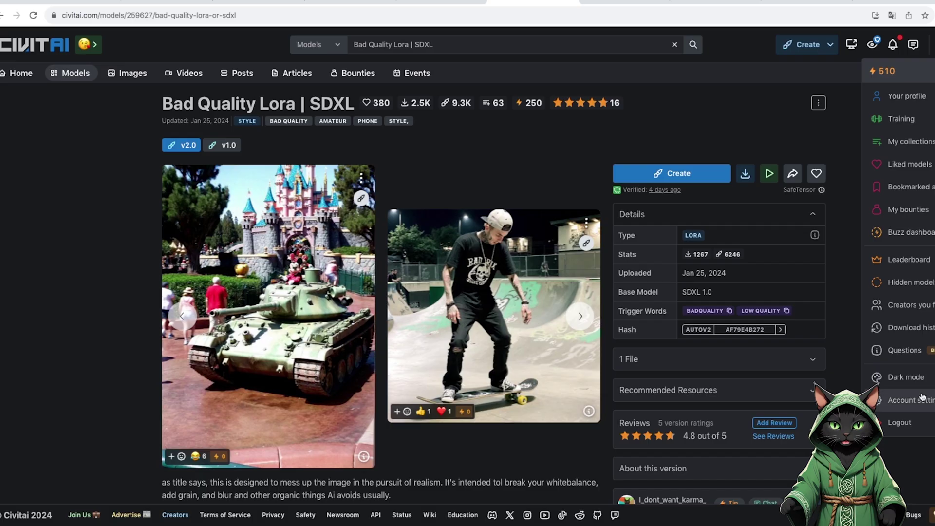
Open the CivitAI Browser+ extension settings in the WebUI Settings
left_click(924, 398)
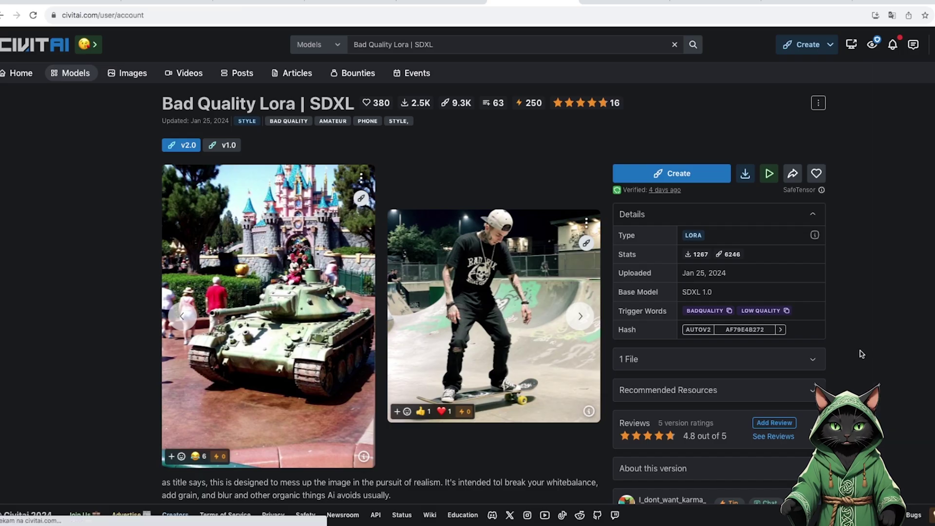
scroll(552, 284, "down", 15)
scroll(553, 283, "down", 10)
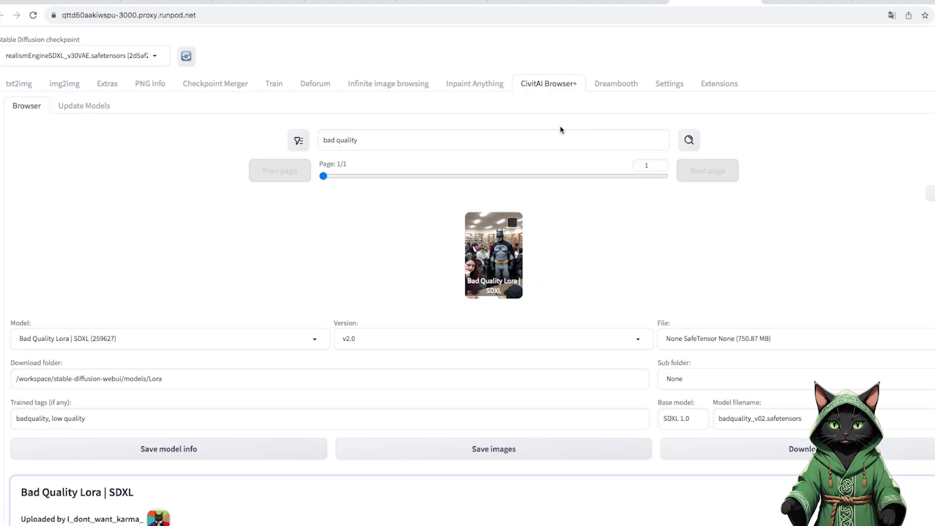
left_click(670, 84)
scroll(30, 338, "down", 7)
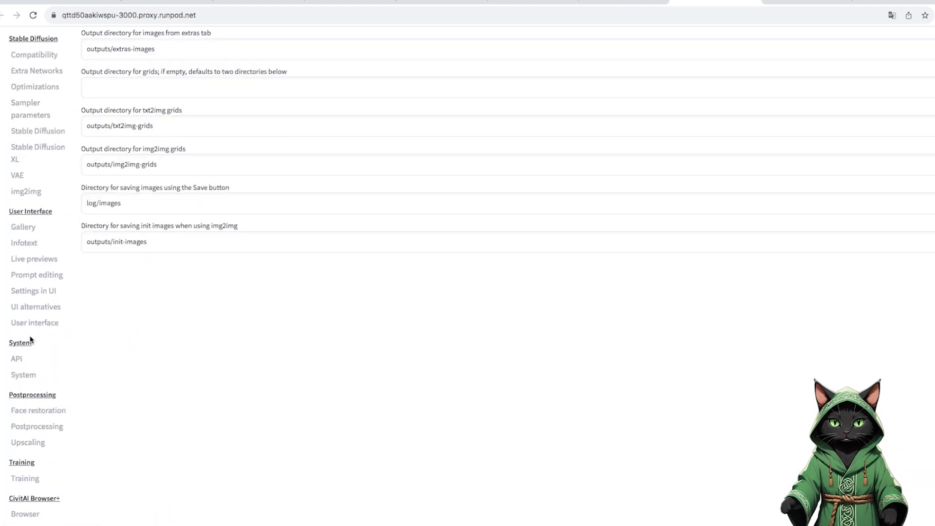
left_click(35, 406)
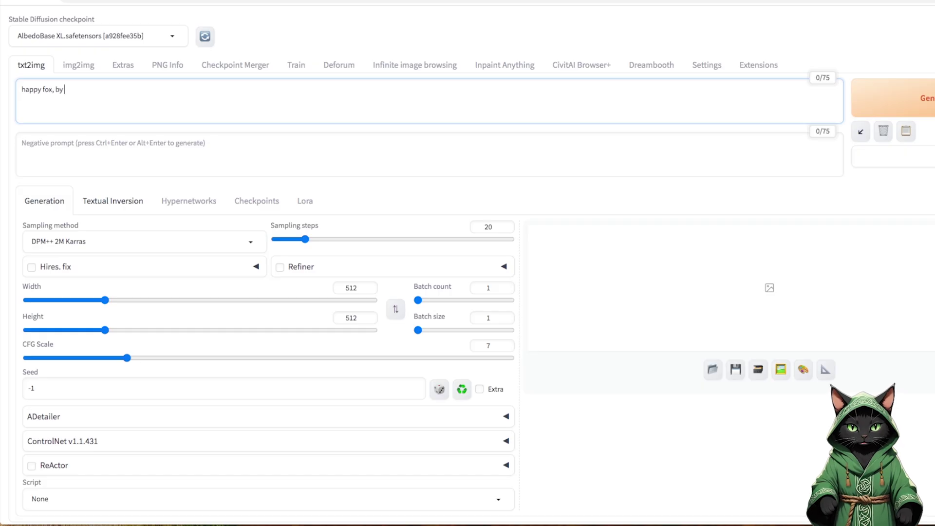
Extend the prompt to 'happy fox, by the river, woods, sunny', adding the comma after woods
type("y the river, ")
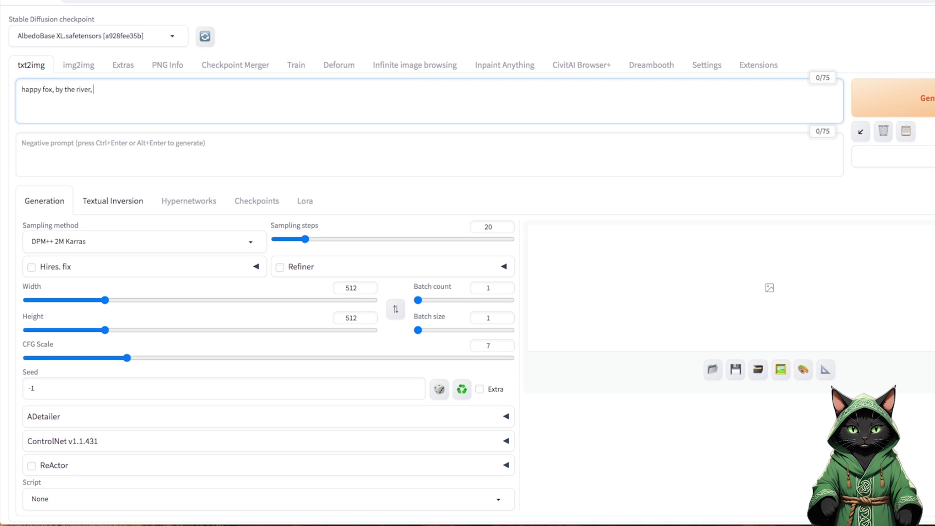
type("woods")
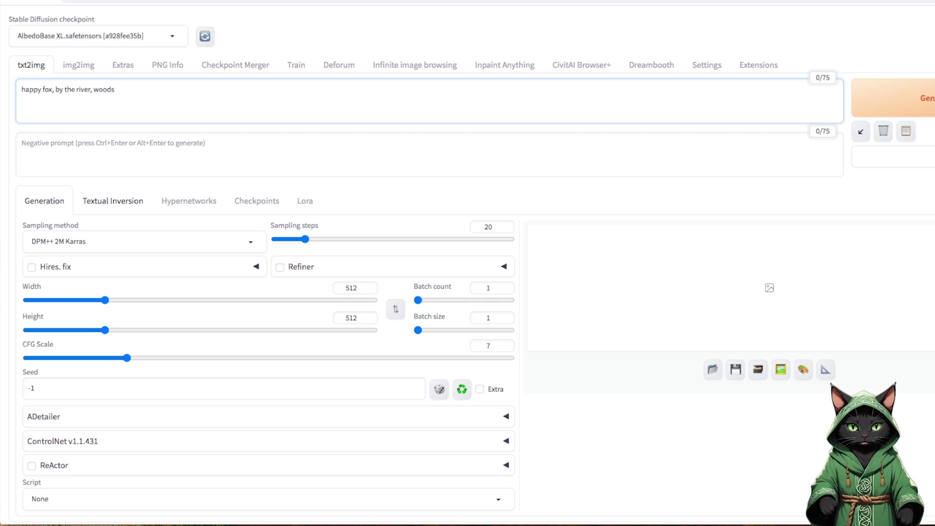
type(" sun")
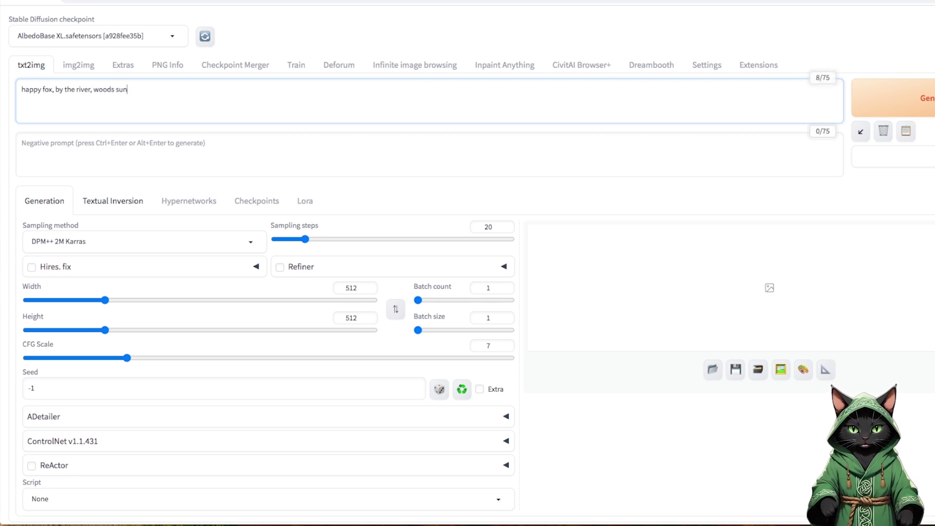
type("ny")
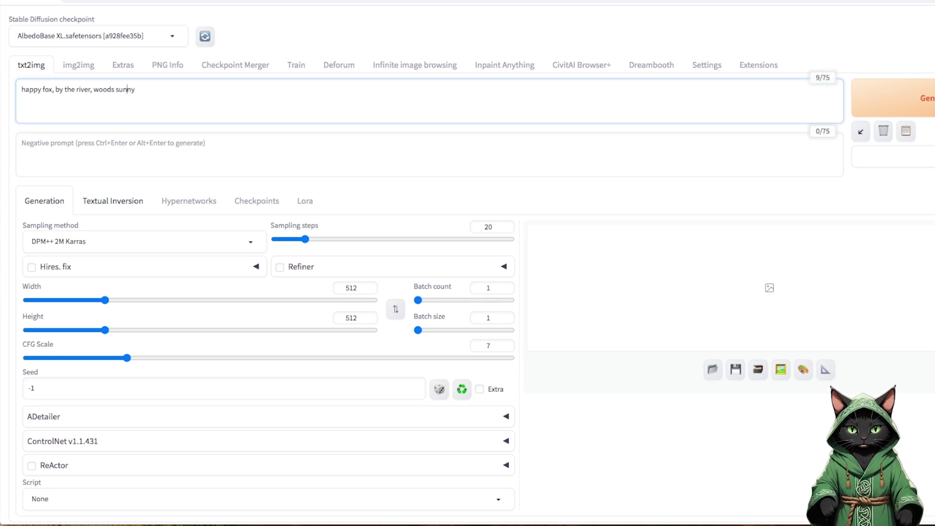
key("Left")
type(",")
left_click(137, 89)
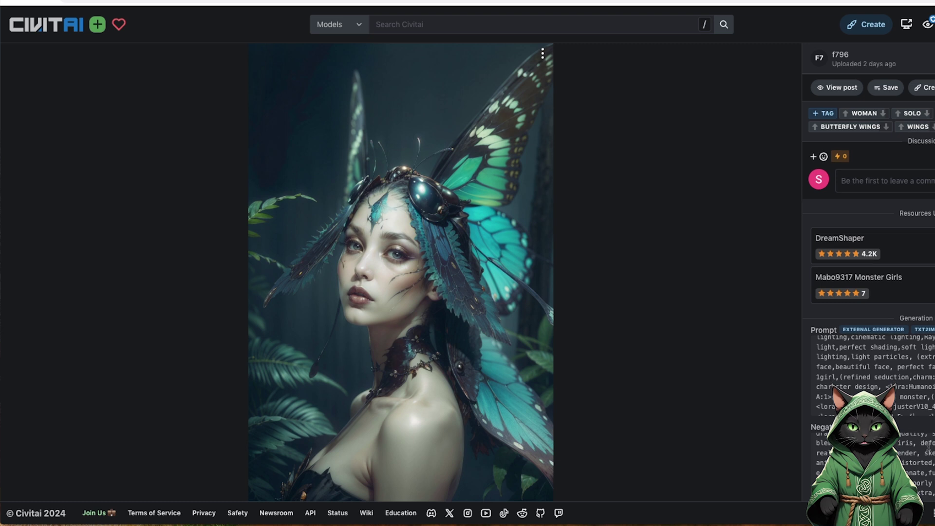
Scroll the Civitai example image page down to its generation prompts
scroll(909, 449, "down", 1)
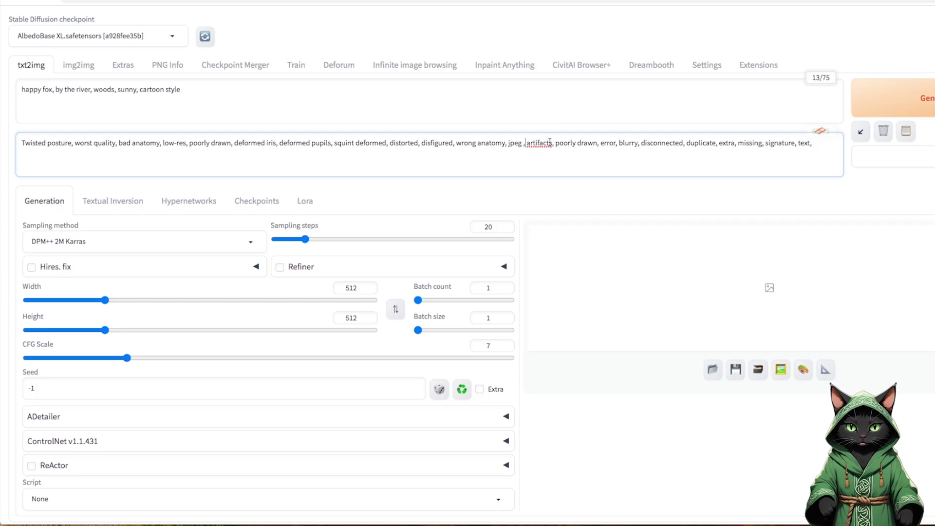
Fix the spacing after 'jpeg' and delete 'artifacts' from the negative prompt
key("BackSpace")
key("Right")
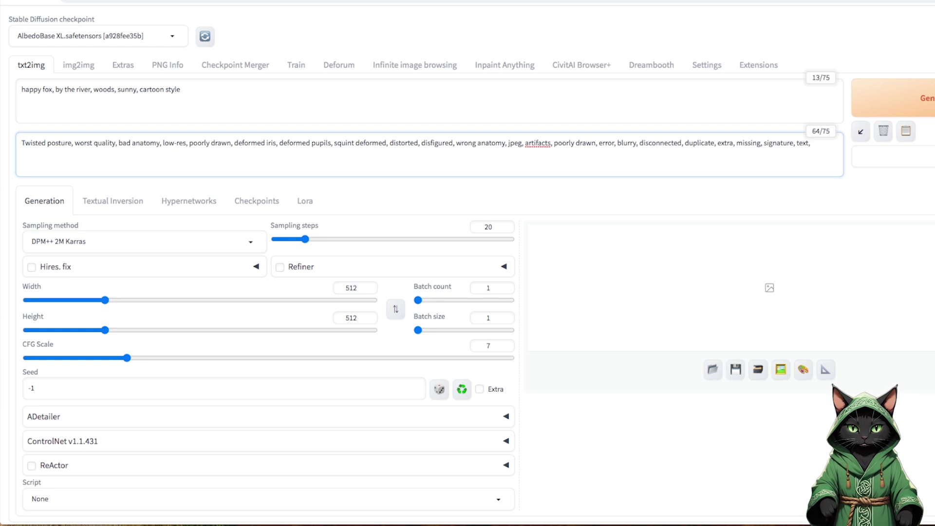
left_click_drag(552, 142, 525, 143)
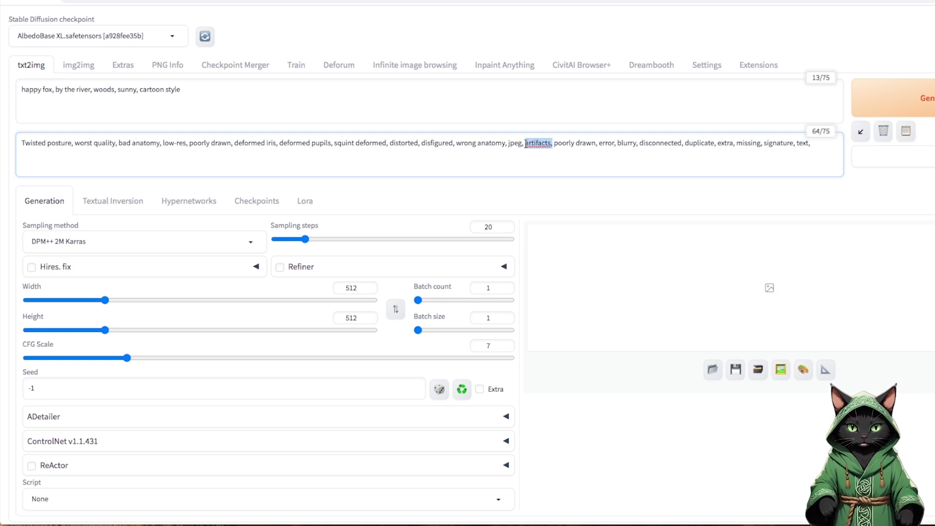
key("BackSpace")
key("BackSpace")
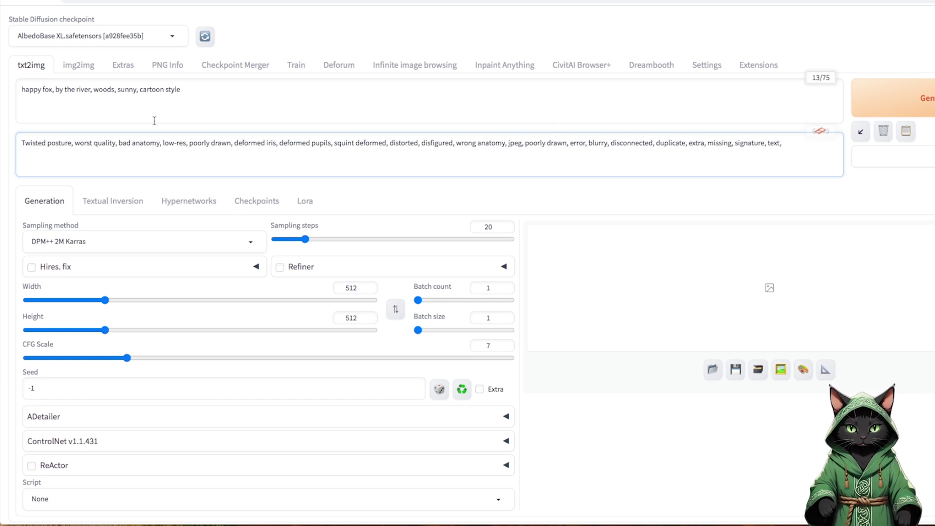
left_click(786, 150)
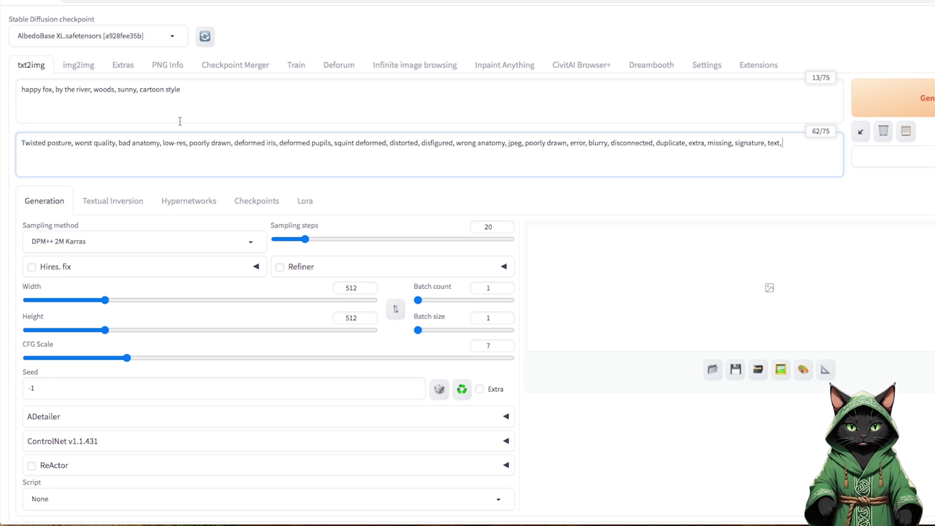
Wrap 'happy fox' in parentheses in the prompt for emphasis
left_click(27, 89)
type("(")
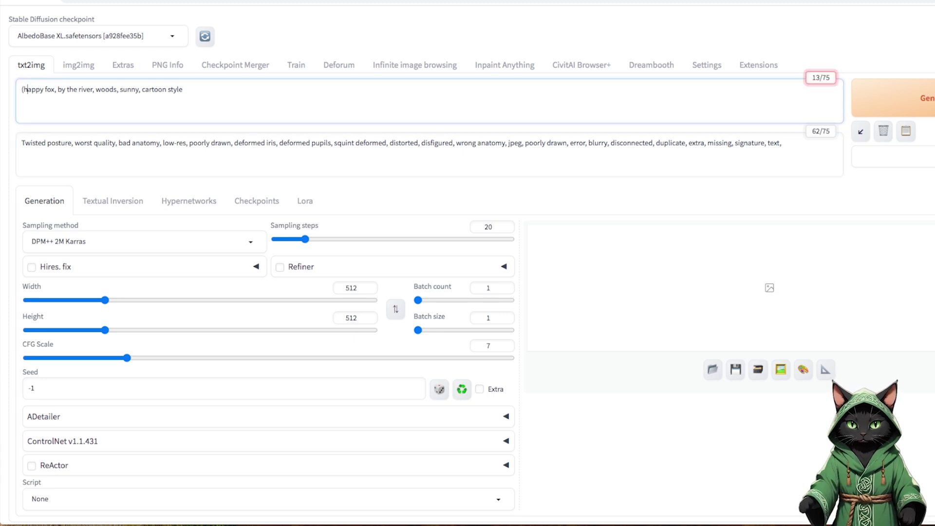
left_click(55, 89)
type(")")
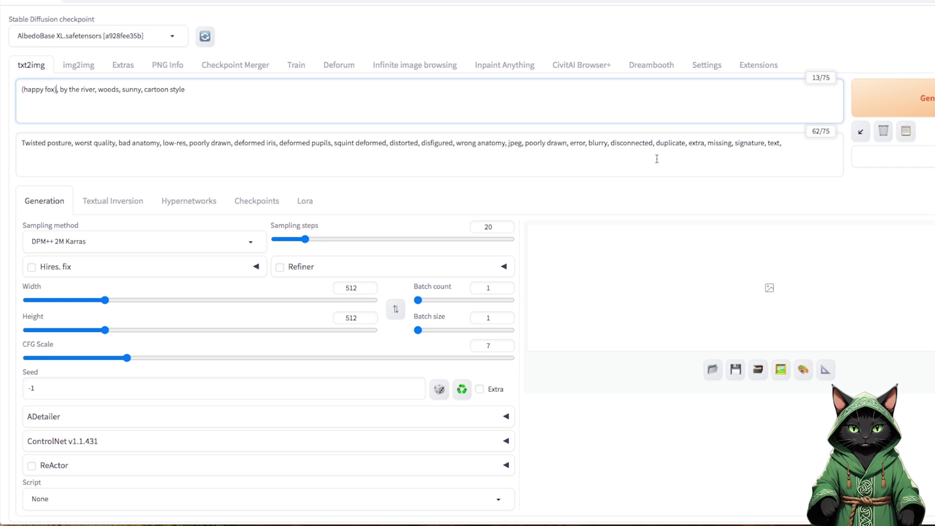
left_click(797, 145)
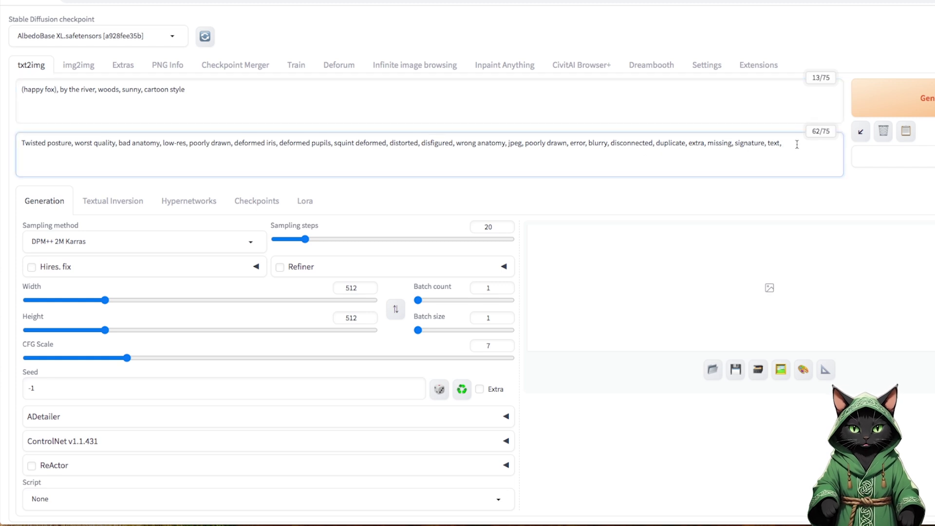
Paste '(watermark:1.3)' at the end of the negative prompt
type("(watermark:1.3)")
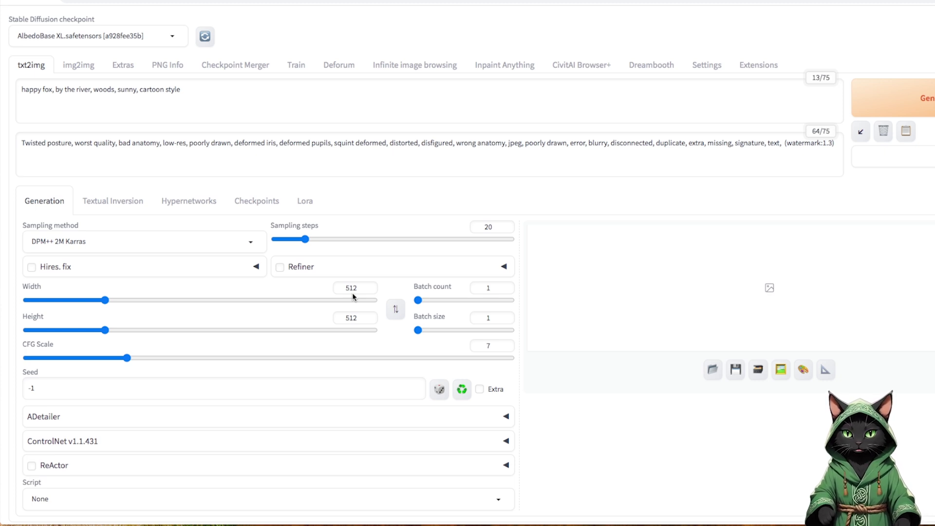
Generate the fox image at 1024×1024, then regenerate it at 1488×1024
left_click(899, 107)
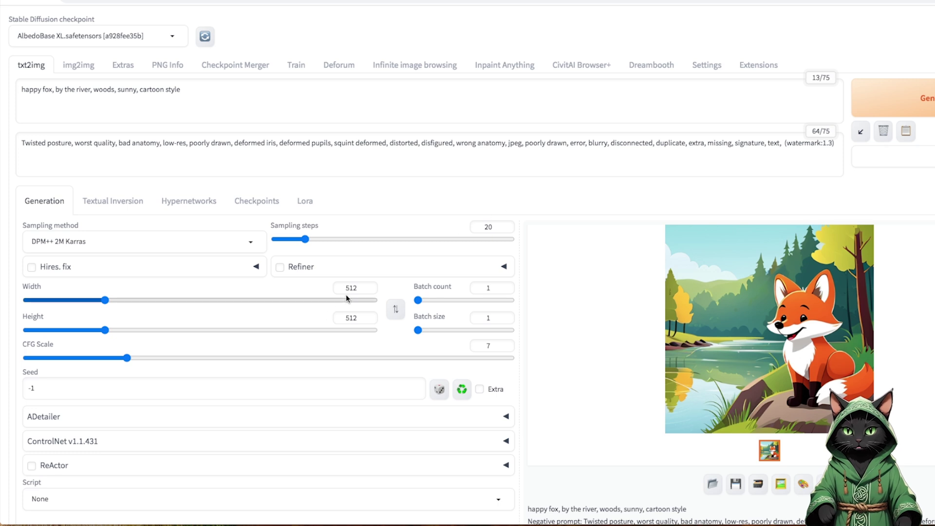
left_click_drag(105, 300, 195, 305)
left_click_drag(105, 329, 194, 330)
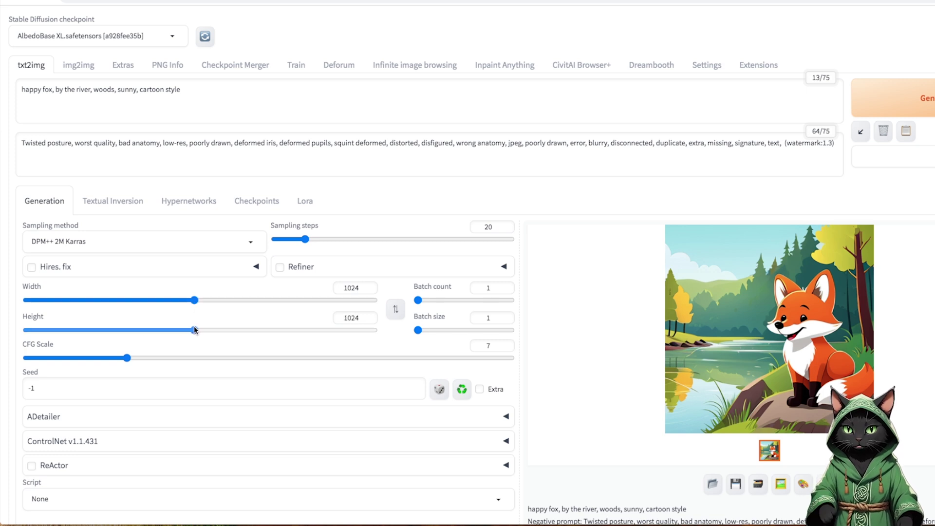
key("ctrl+Return")
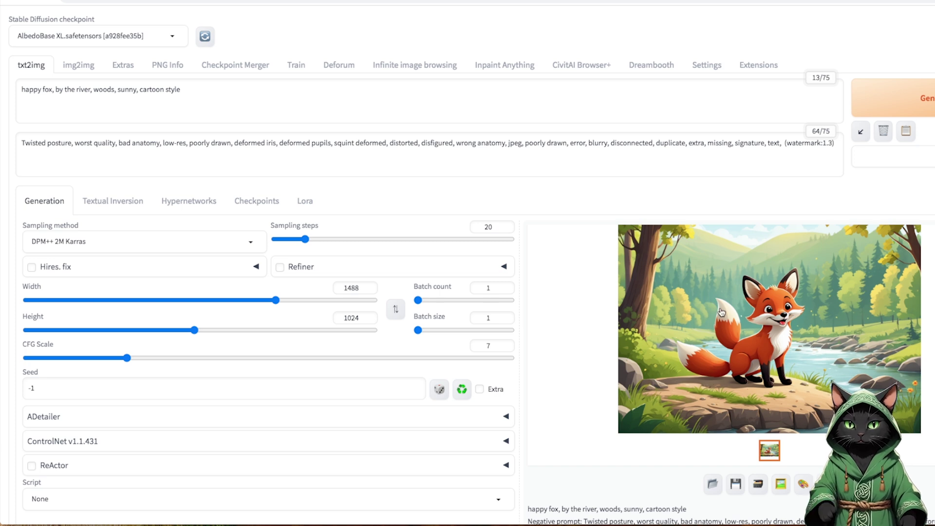
Generate a batch of four fox images, then drag the batch count up toward 100
left_click(420, 300)
left_click(894, 98)
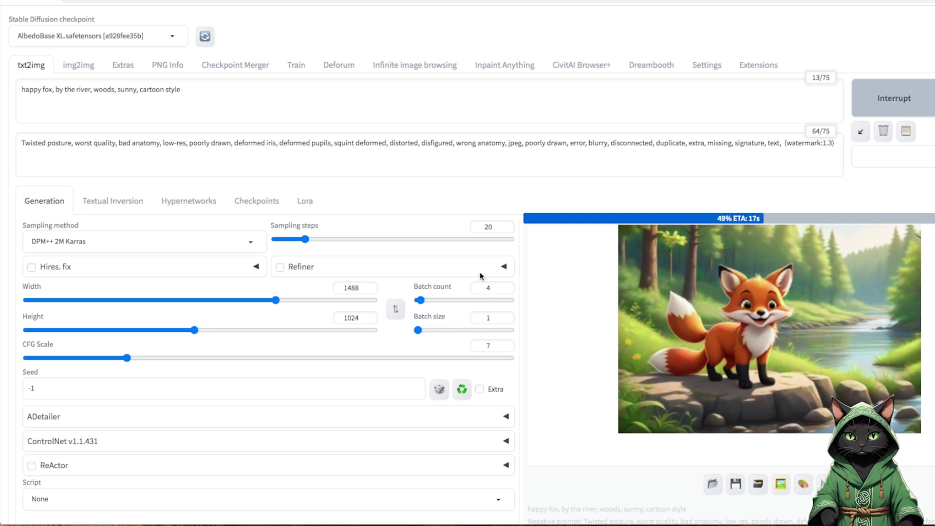
left_click_drag(420, 300, 525, 296)
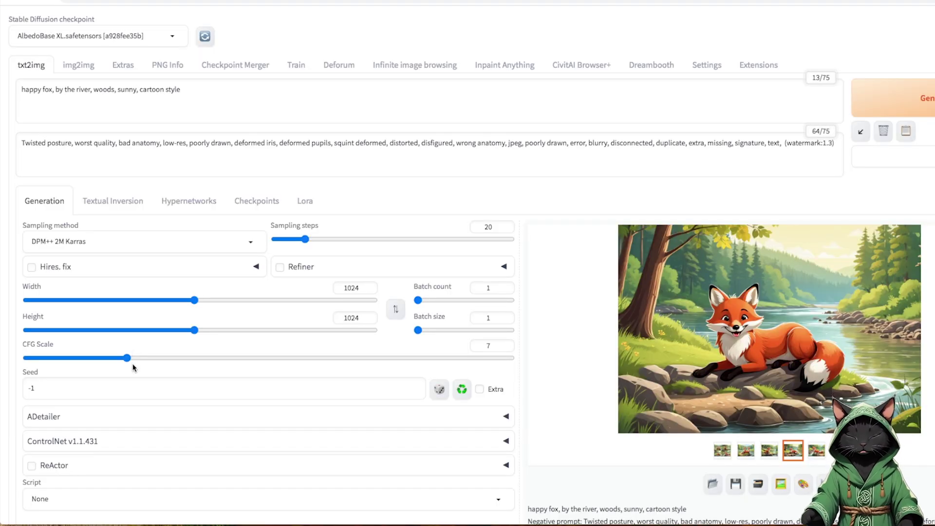
Generate the fox at CFG scales 11 and 18, then drag CFG down to 5
left_click(127, 358)
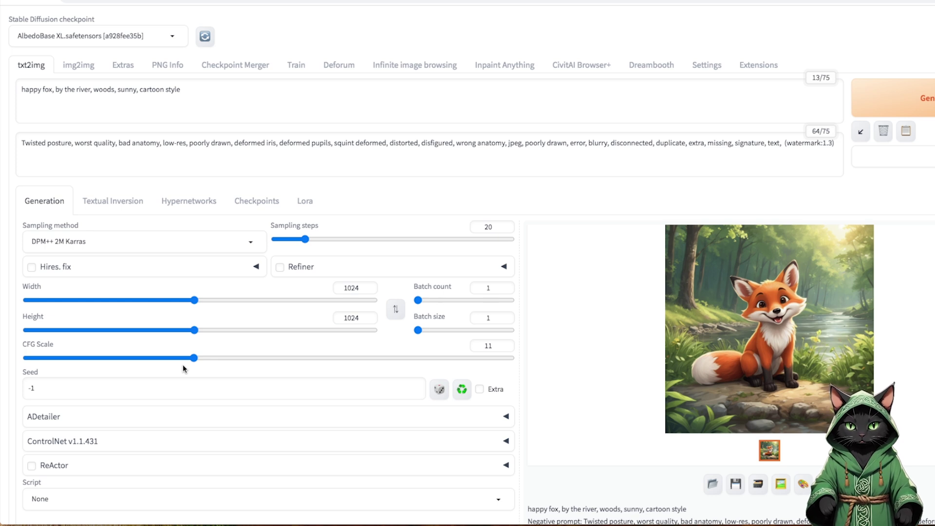
left_click_drag(194, 358, 280, 359)
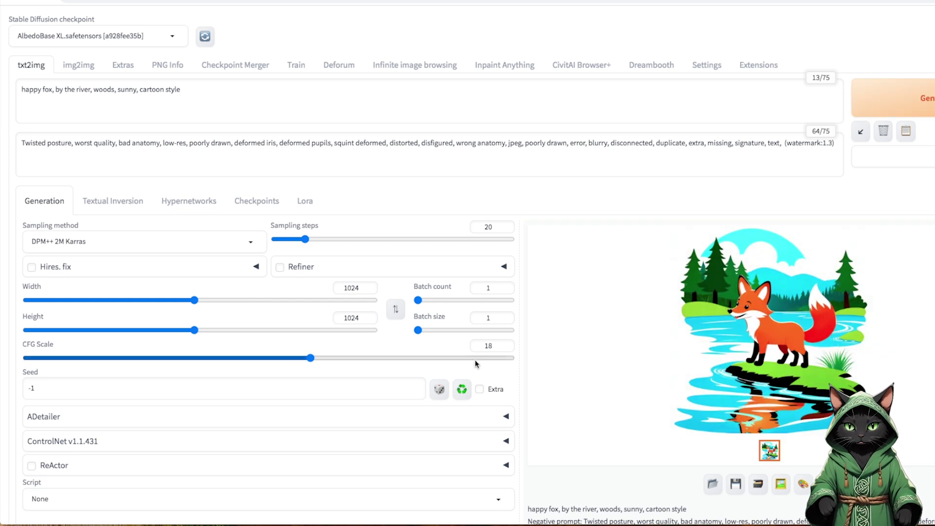
left_click_drag(310, 358, 94, 359)
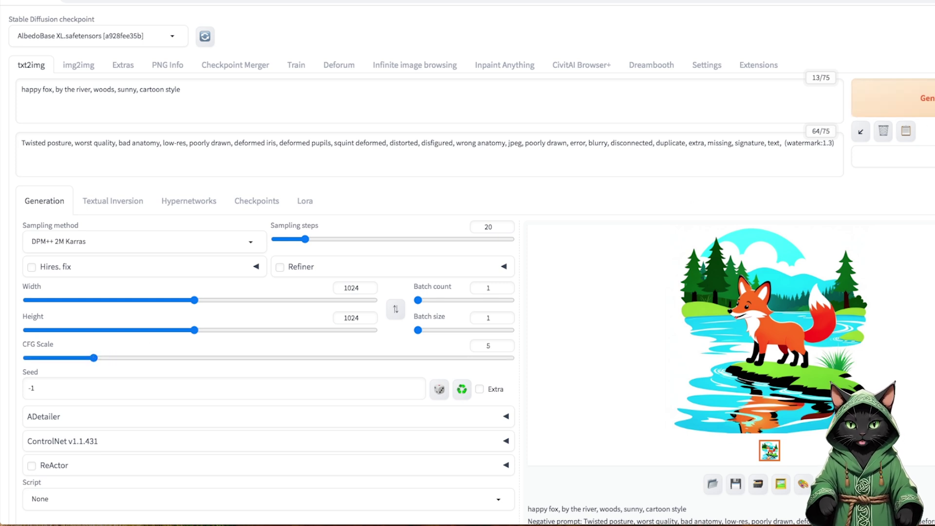
Generate a fox image at CFG 5, try seeds 6666357 and 736563567, then reset Seed to -1
left_click(923, 100)
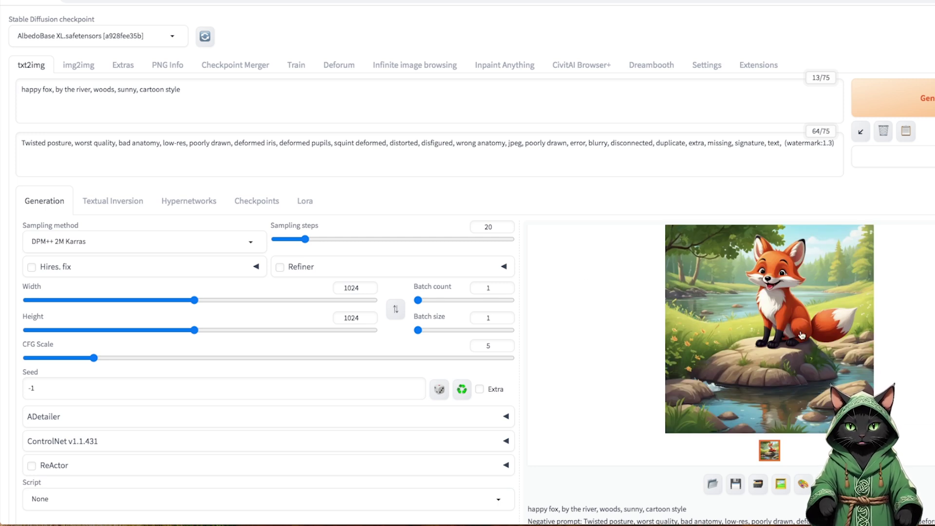
double_click(28, 382)
type("6")
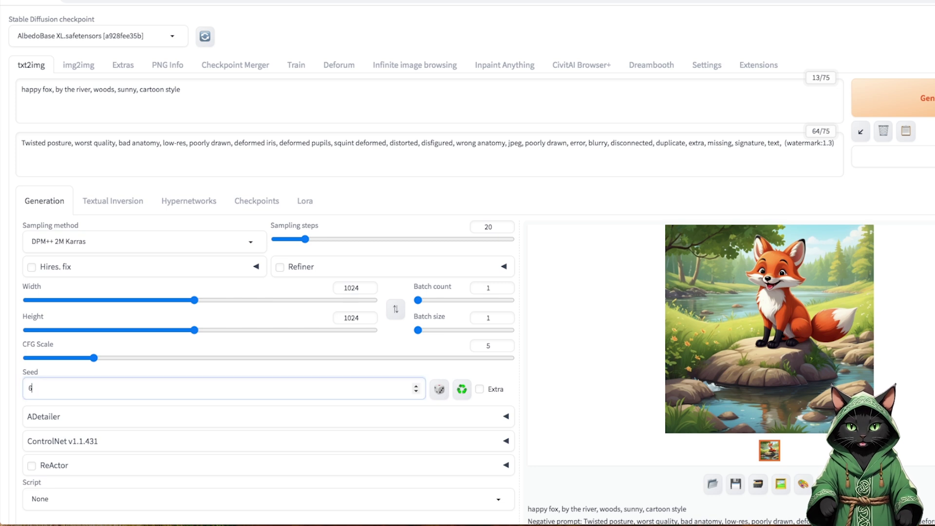
type("666357")
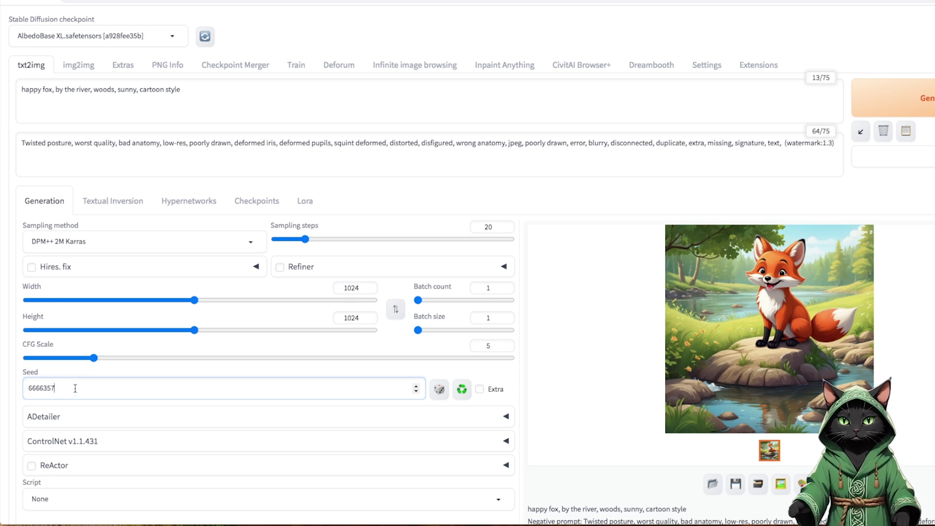
key("ctrl+a")
type("736563567")
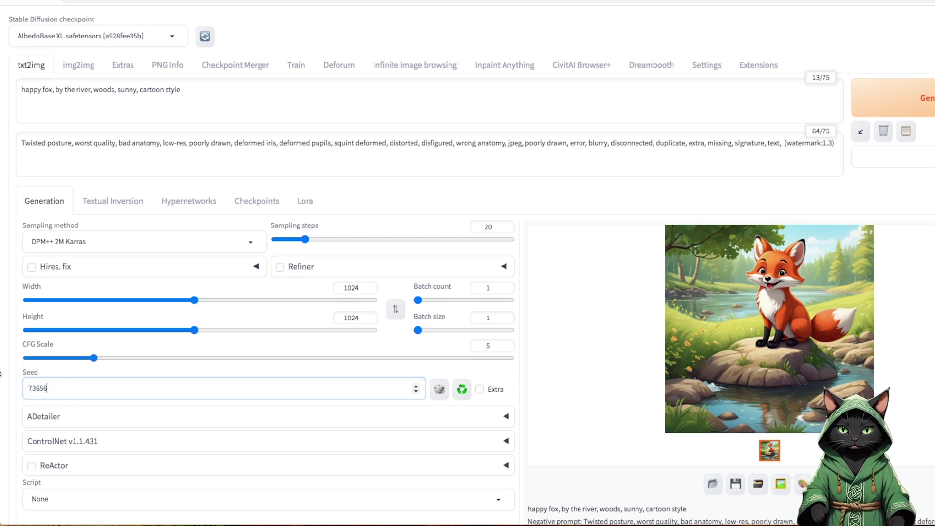
double_click(56, 388)
type("-1")
scroll(560, 268, "down", 2)
scroll(560, 268, "up", 2)
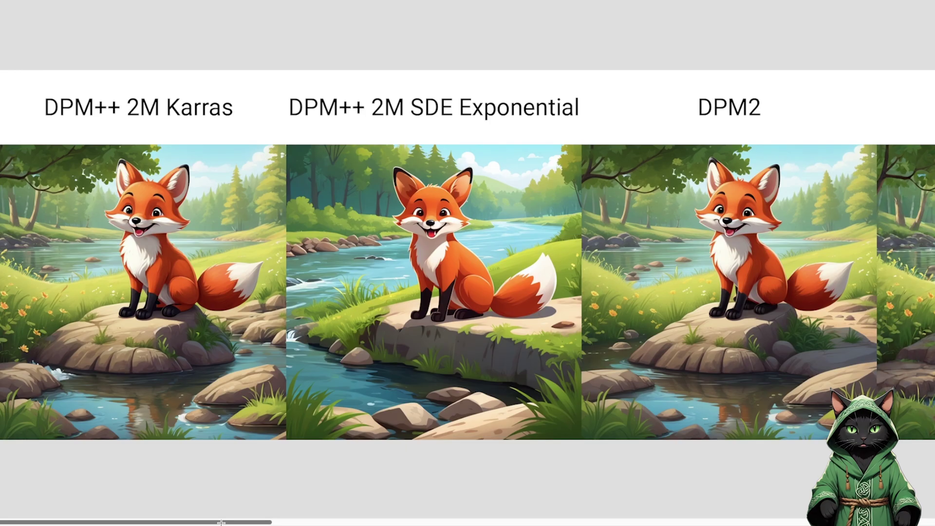
Pan across the sampler comparison grid to compare samplers such as DPM++ 2M SDE Karras
left_click_drag(220, 522, 536, 523)
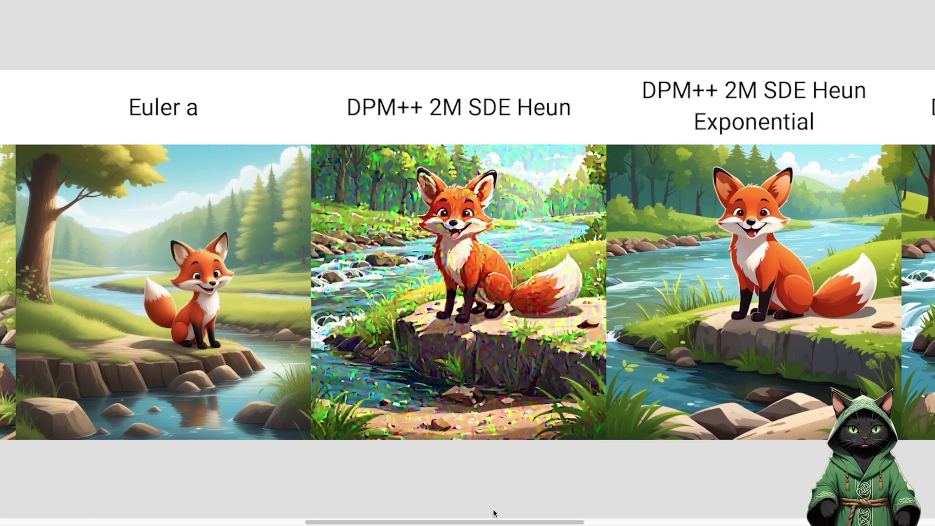
left_click_drag(496, 524, 896, 524)
left_click_drag(755, 522, 787, 523)
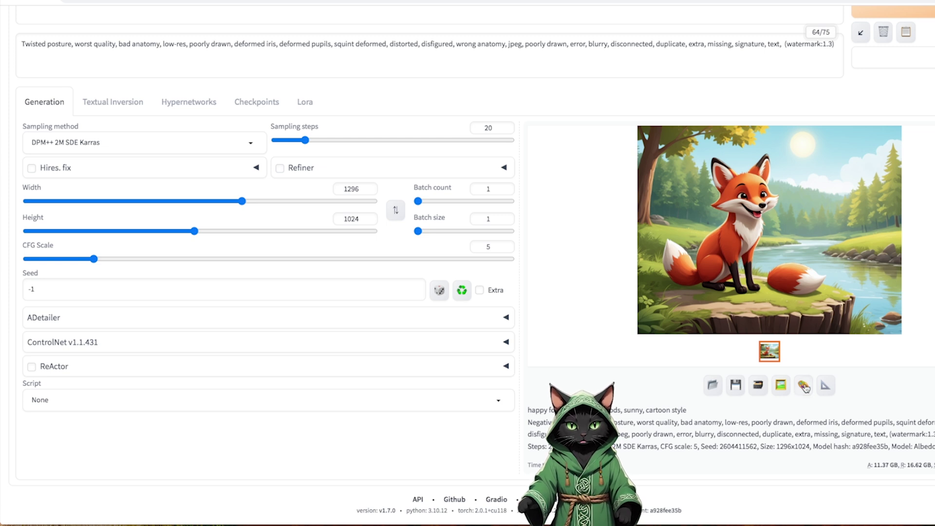
Send the generated sunny fox image to the img2img Inpaint canvas
left_click(804, 386)
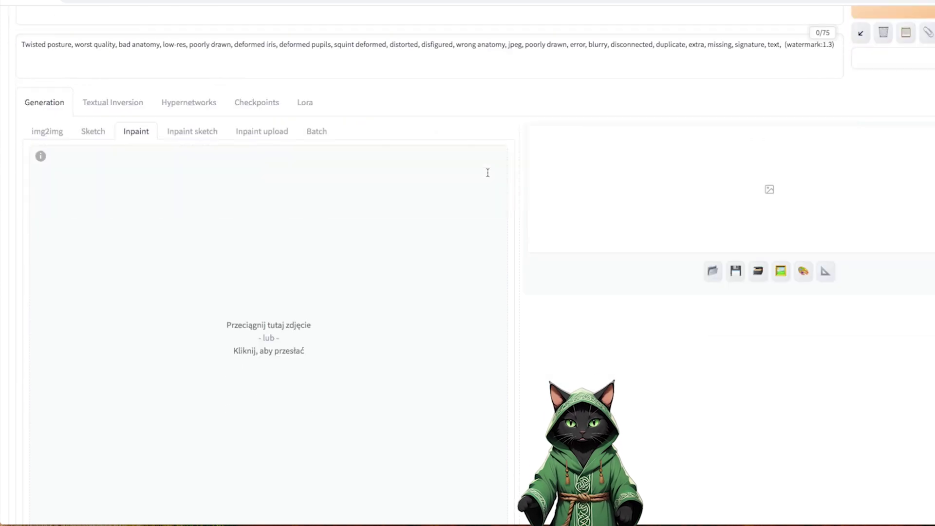
scroll(487, 195, "down", 3)
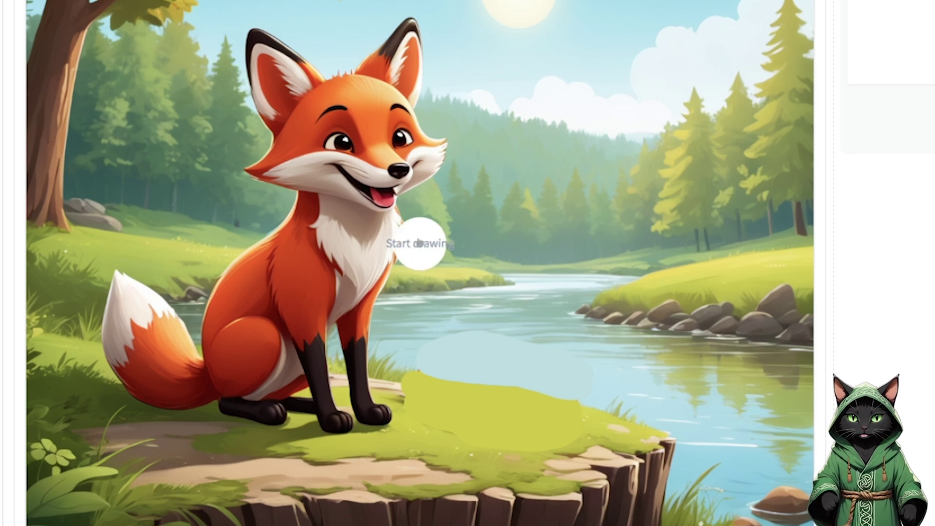
Brush an inpaint mask over the river and grass to the right of the fox
mouse_move(422, 391)
left_mouse_down()
mouse_move(432, 362)
mouse_move(465, 335)
mouse_move(573, 366)
mouse_move(594, 395)
mouse_move(579, 427)
mouse_move(529, 432)
mouse_move(470, 419)
mouse_move(446, 400)
mouse_move(493, 372)
mouse_move(554, 392)
mouse_move(510, 410)
mouse_move(425, 406)
mouse_move(420, 416)
mouse_move(464, 430)
mouse_move(528, 386)
left_mouse_up()
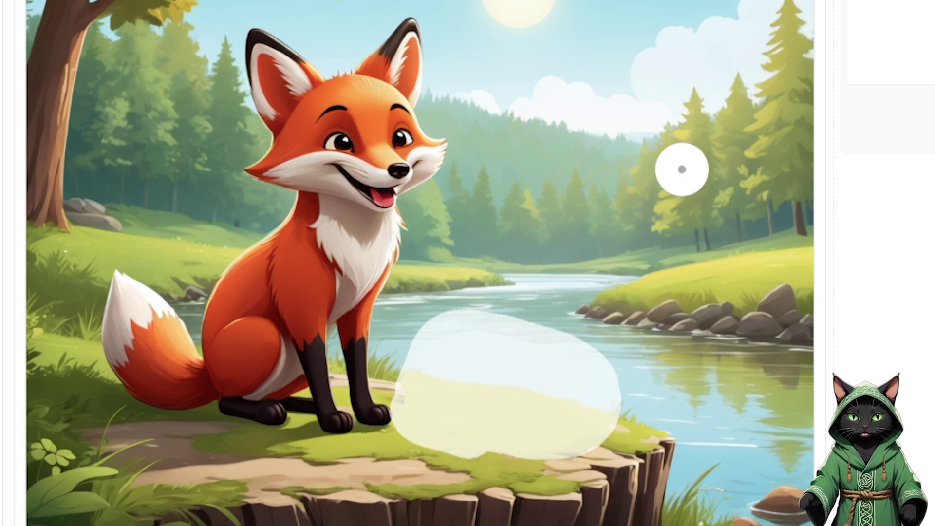
scroll(815, 183, "down", 15)
Lower the inpainting denoising strength to 0.5 and the CFG scale from 7 to 5
scroll(870, 203, "down", 1)
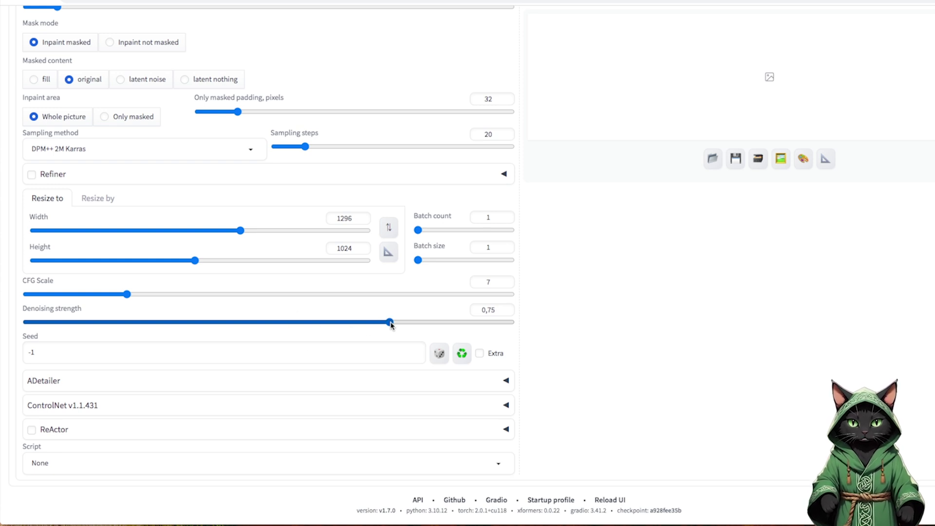
left_click_drag(391, 322, 270, 322)
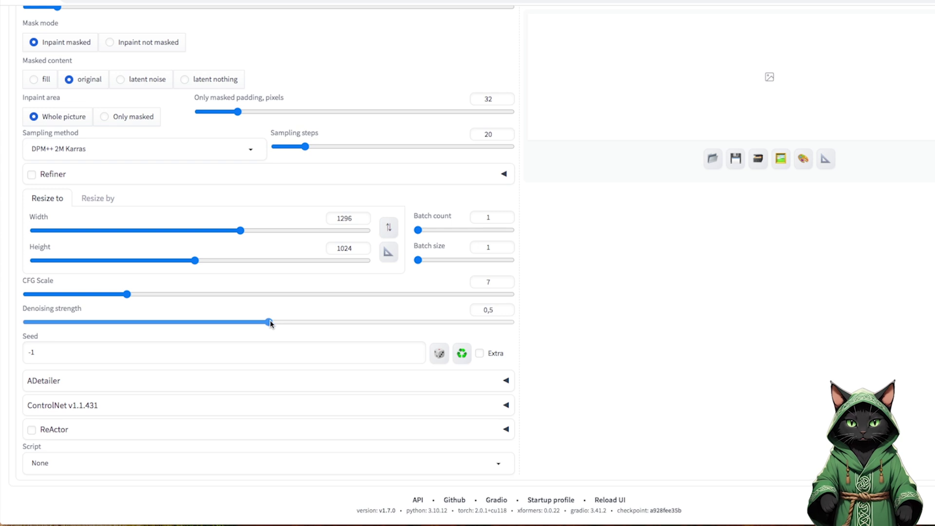
scroll(590, 332, "up", 10)
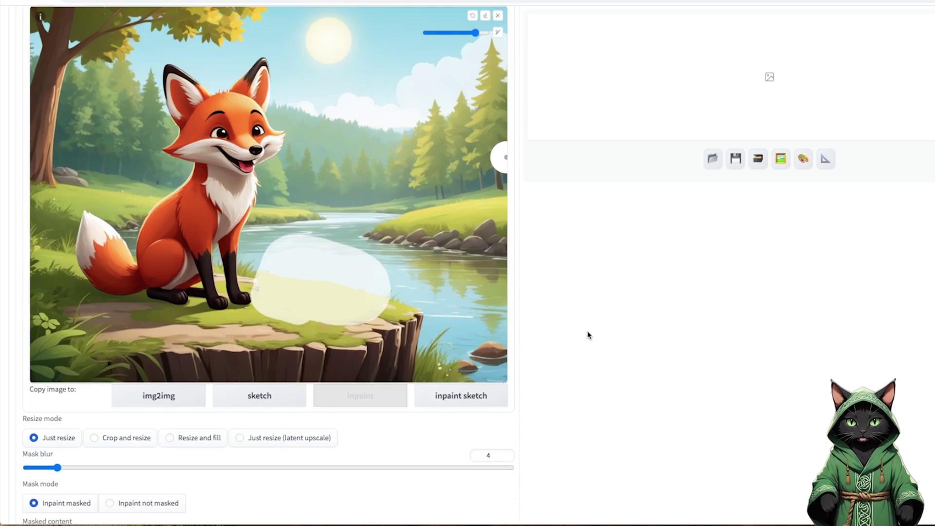
scroll(589, 335, "down", 10)
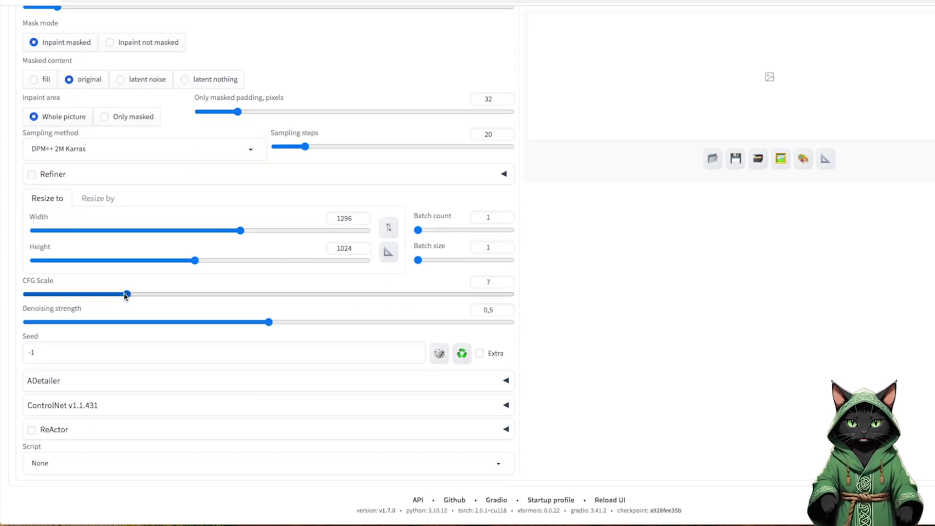
left_click_drag(125, 295, 95, 296)
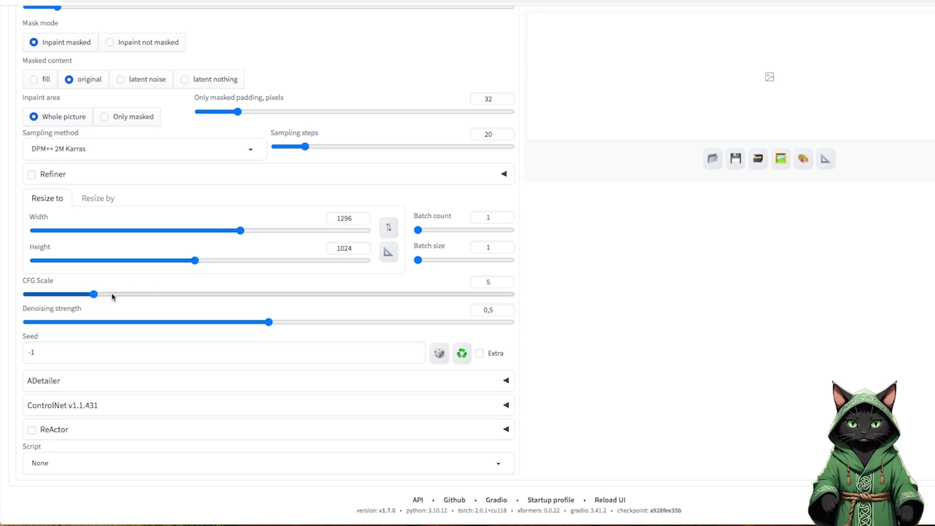
Inspect the 0.5-denoising inpainting result full-screen, then close the view
scroll(102, 78, "up", 15)
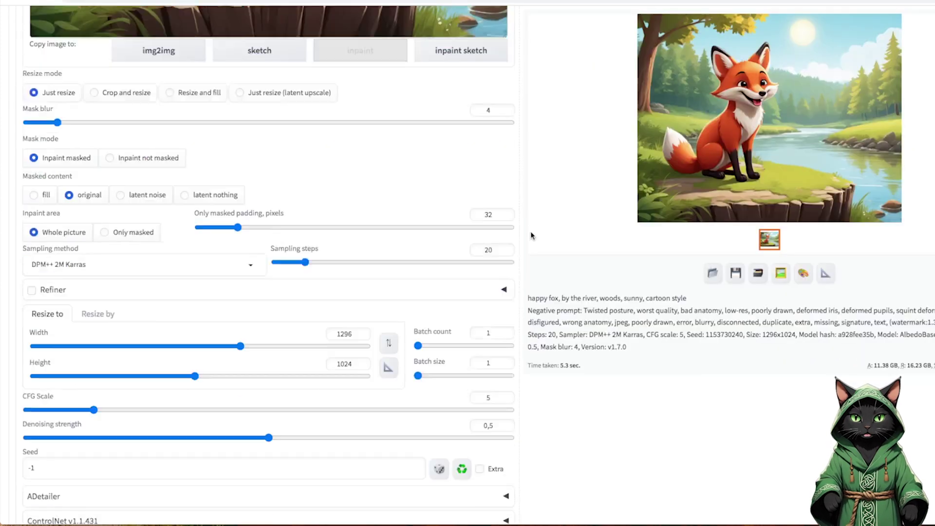
scroll(531, 236, "down", 1)
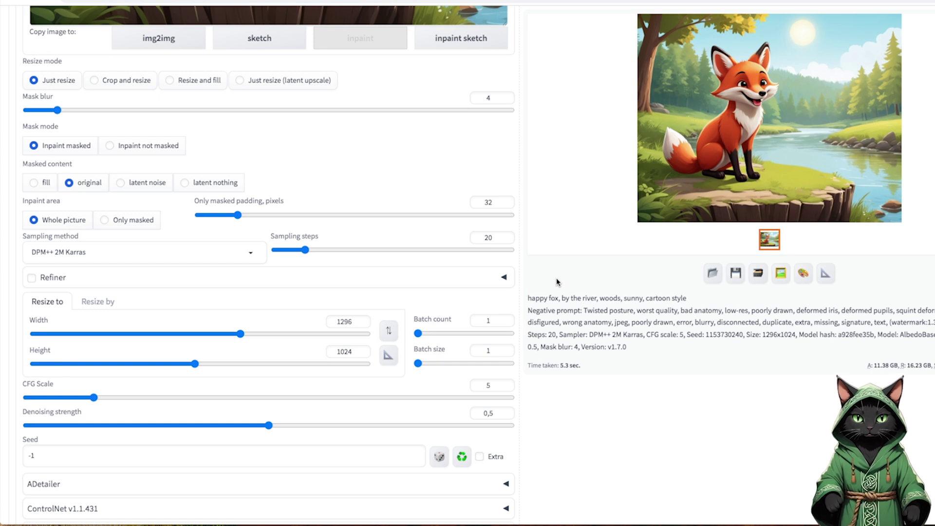
scroll(692, 287, "up", 7)
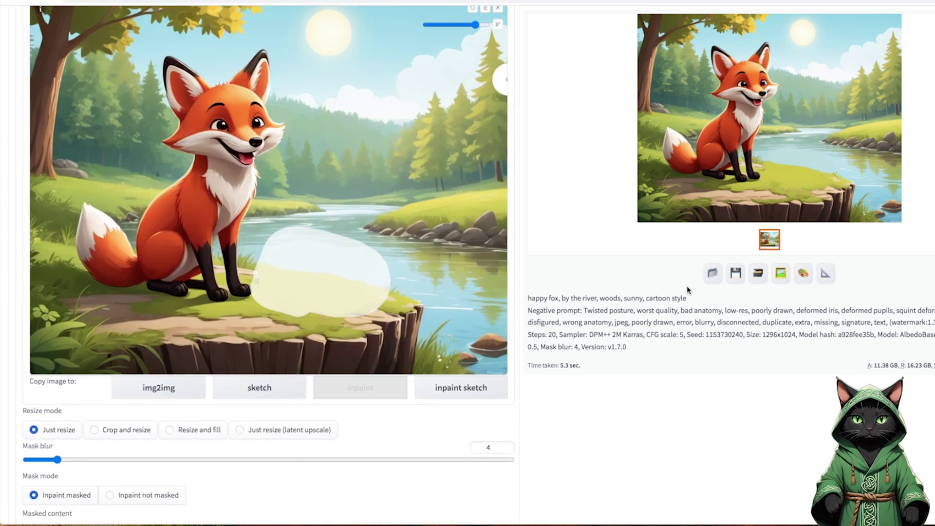
left_click(767, 178)
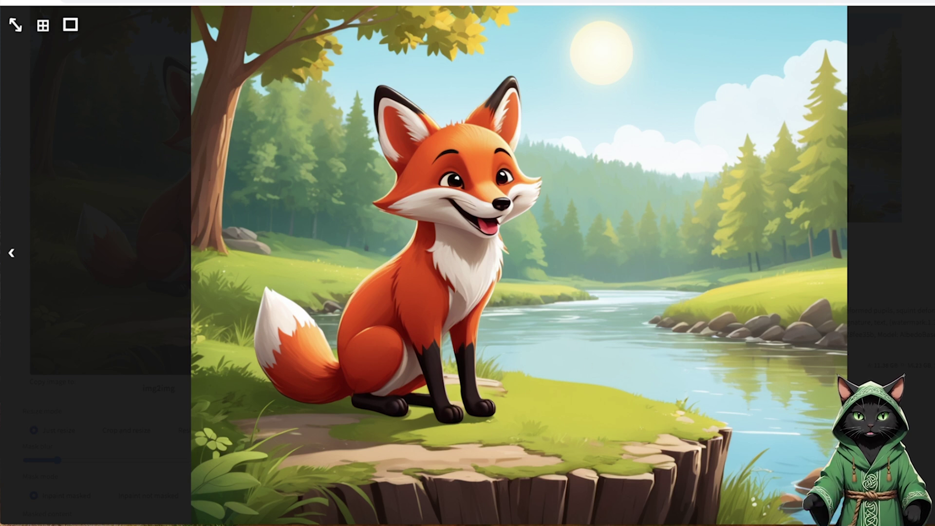
key("Escape")
Regenerate the inpaint at denoising about 0.67 and view the new result full-screen
scroll(408, 266, "down", 9)
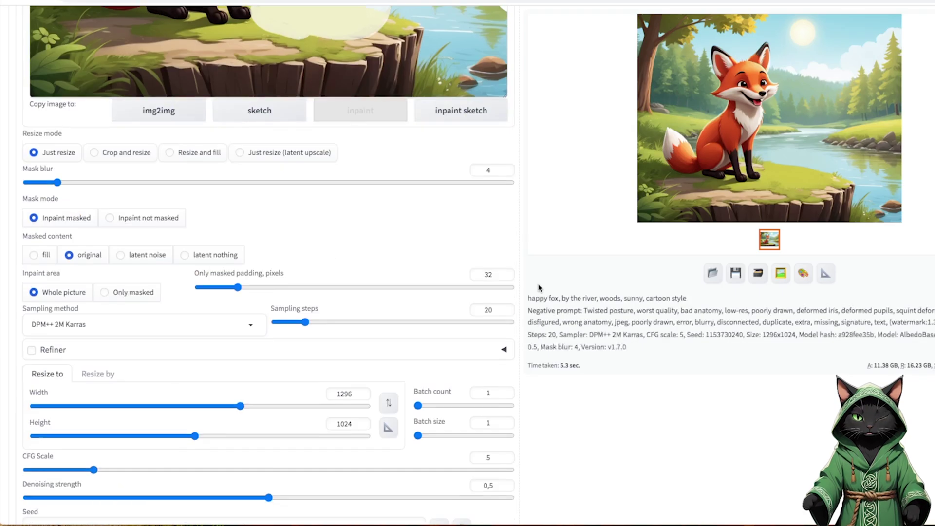
left_click_drag(269, 322, 365, 323)
scroll(365, 322, "up", 10)
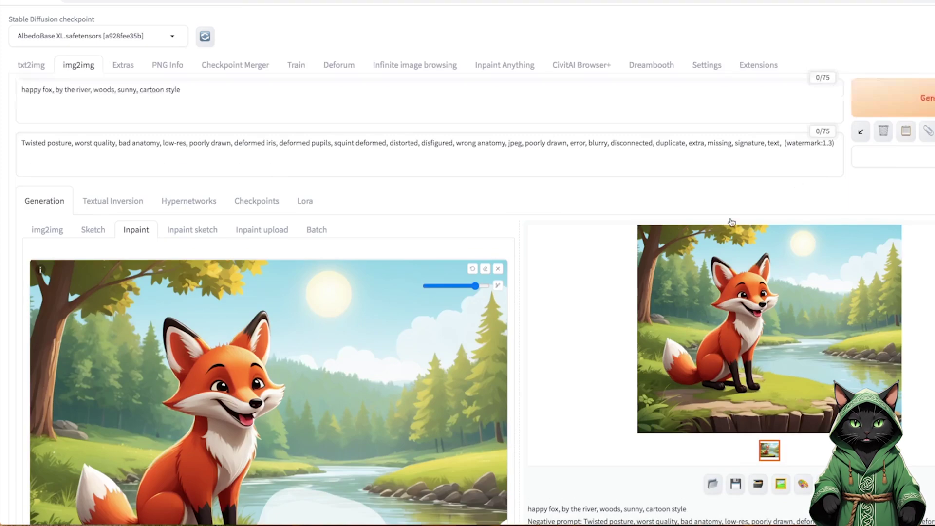
left_click(929, 112)
scroll(560, 273, "down", 5)
scroll(535, 302, "up", 2)
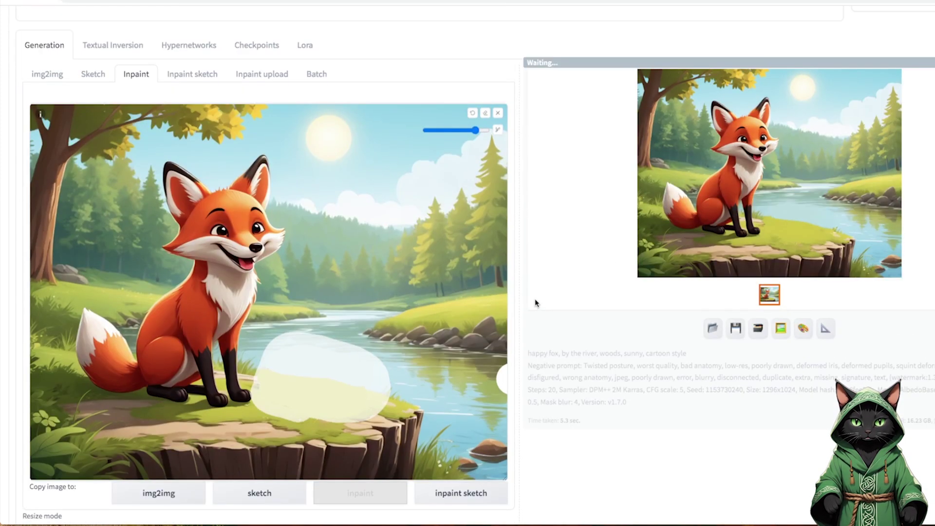
left_click(765, 182)
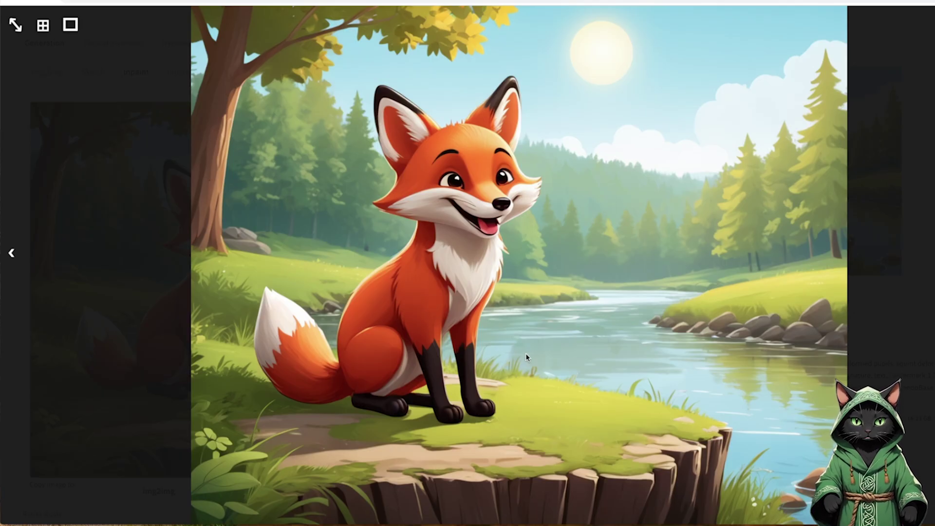
Replace the old mask with a new one over the water, grass and both fox eyes
left_click(653, 348)
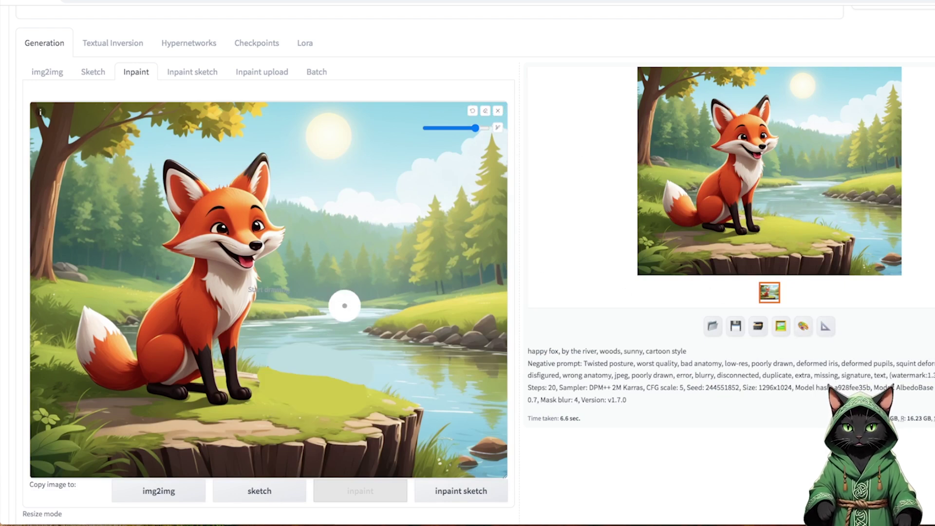
key("ctrl+z")
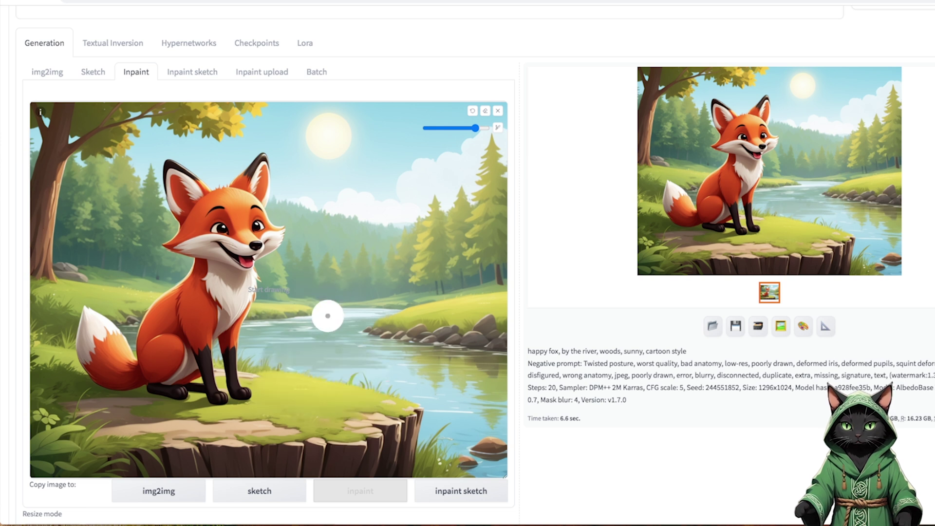
mouse_move(375, 383)
left_mouse_down()
mouse_move(321, 345)
mouse_move(280, 343)
mouse_move(255, 363)
left_mouse_up()
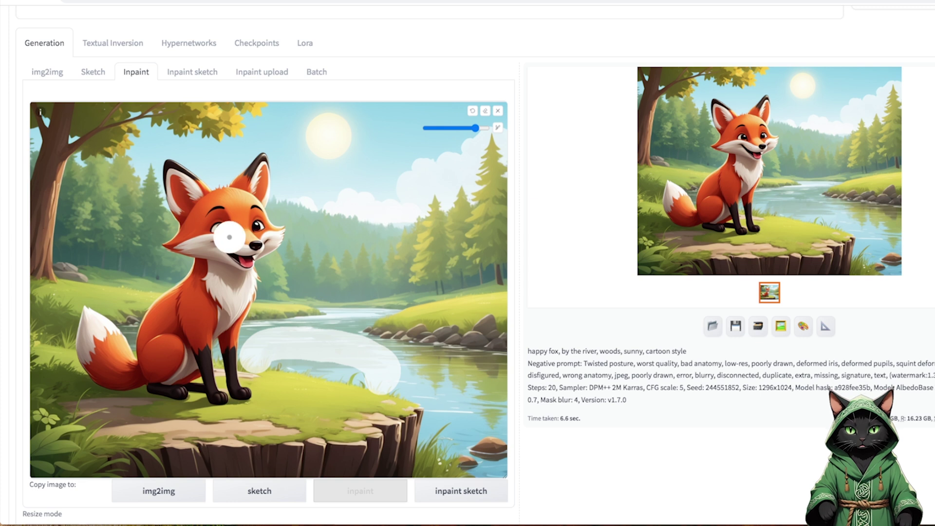
left_click(215, 227)
left_click(258, 225)
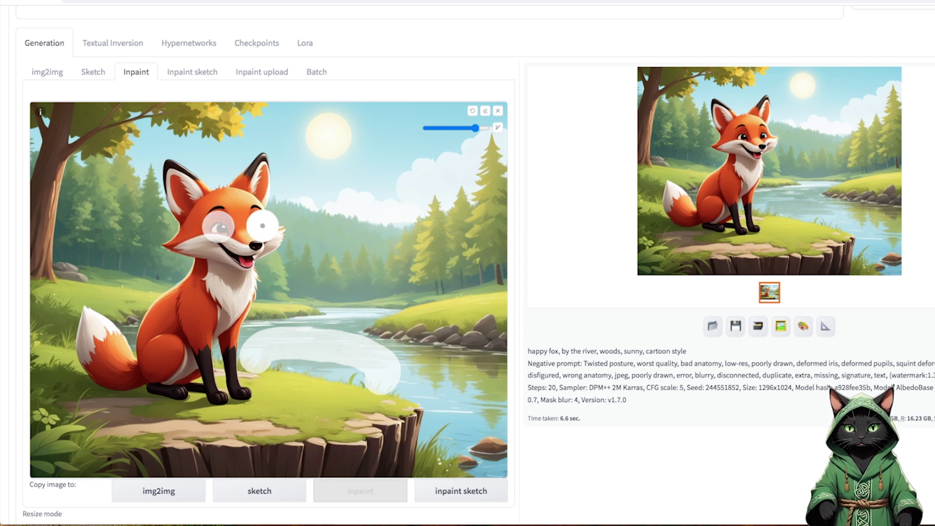
Generate a new inpainted batch at denoising 0.6
scroll(914, 38, "up", 1)
scroll(914, 37, "up", 3)
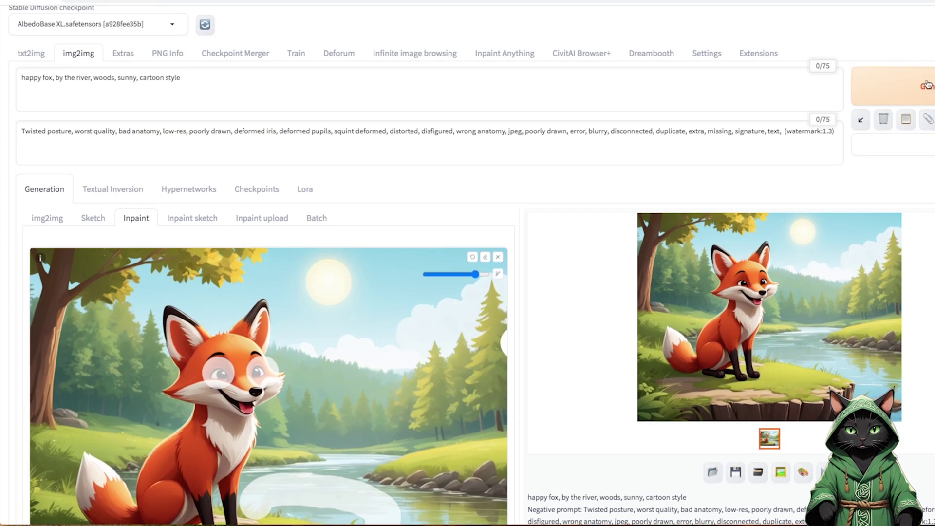
left_click(912, 87)
scroll(542, 233, "down", 3)
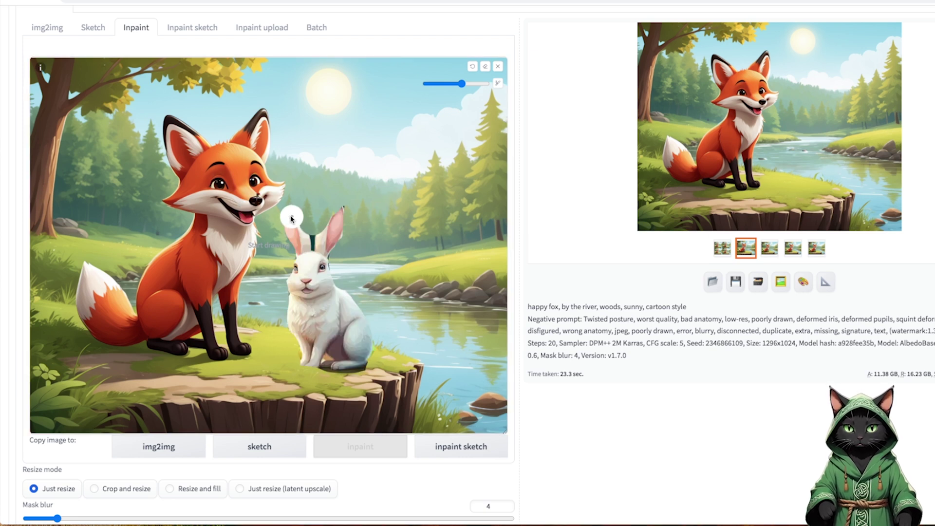
Mask the white rabbit and raise the denoising strength to 0.8 for a happy cartoon rabbit
mouse_move(292, 214)
left_mouse_down()
mouse_move(303, 335)
mouse_move(316, 375)
mouse_move(394, 358)
mouse_move(317, 336)
mouse_move(368, 347)
mouse_move(331, 280)
mouse_move(312, 273)
mouse_move(316, 224)
mouse_move(326, 262)
mouse_move(288, 226)
mouse_move(297, 375)
left_mouse_up()
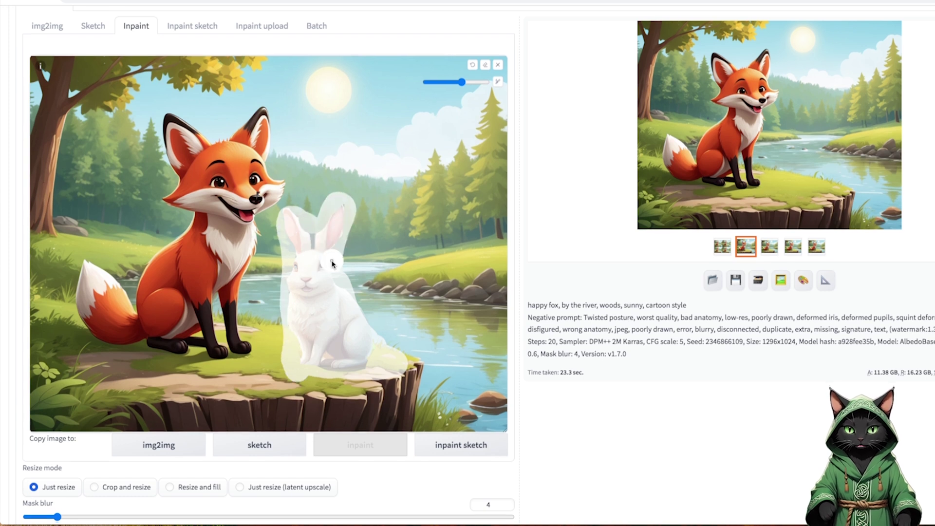
scroll(297, 375, "up", 4)
scroll(330, 110, "down", 3)
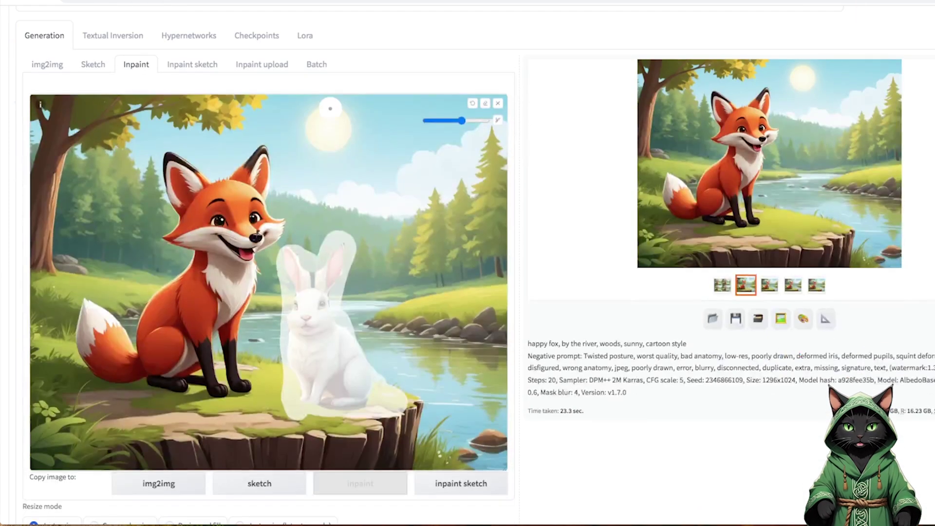
scroll(330, 108, "down", 6)
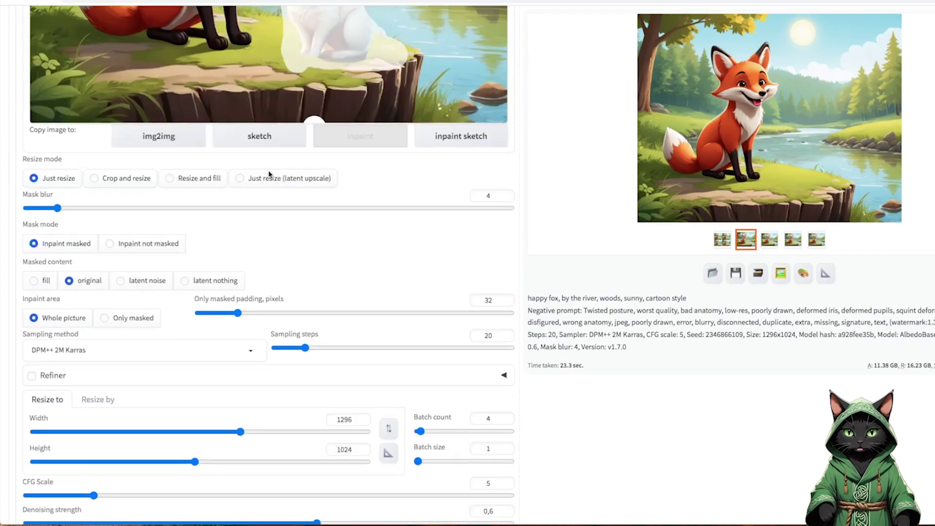
scroll(67, 350, "down", 2)
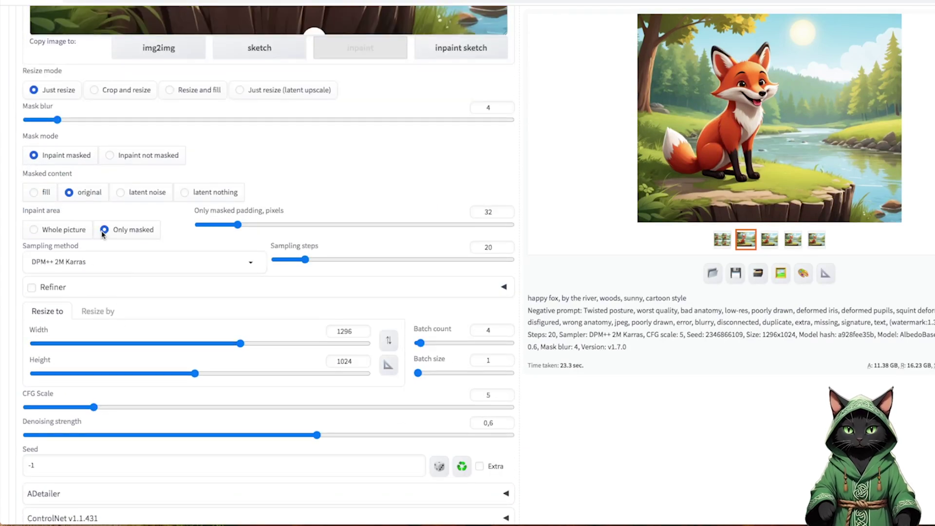
left_click_drag(317, 435, 418, 440)
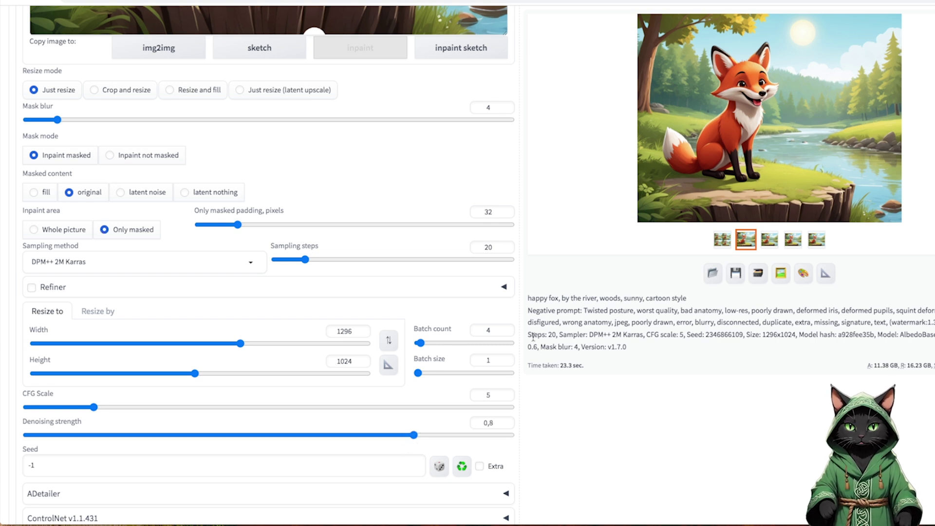
scroll(441, 324, "up", 5)
scroll(442, 324, "up", 5)
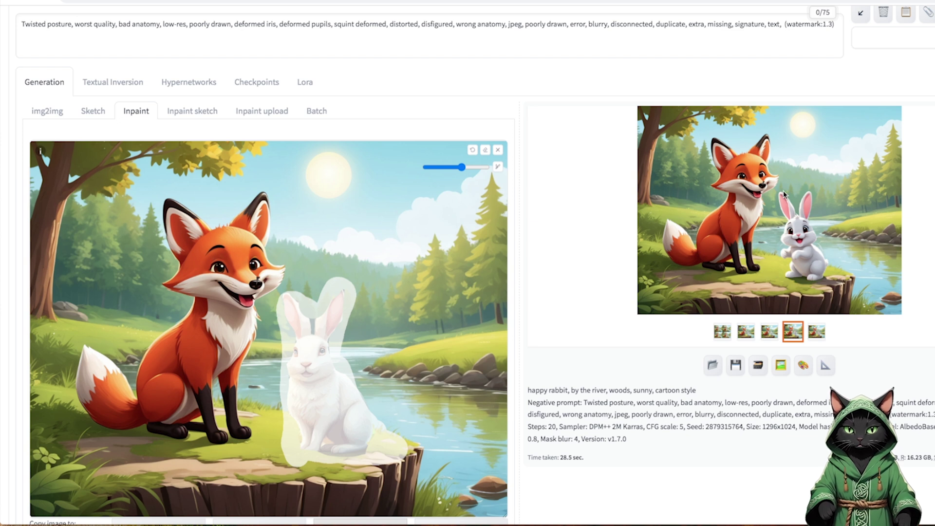
Load the happy-rabbit result into inpaint and mask the patches beside the rabbit
left_click(795, 362)
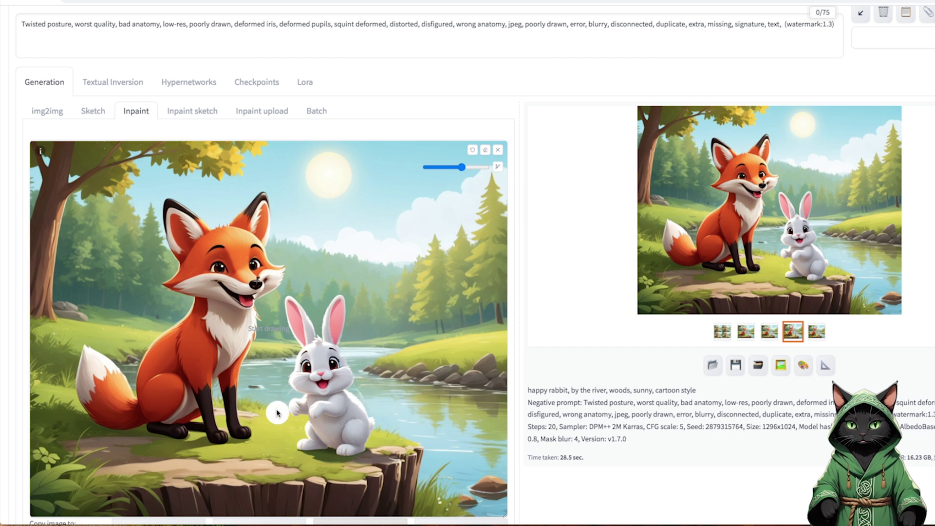
left_click_drag(276, 359, 277, 388)
mouse_move(356, 397)
left_mouse_down()
mouse_move(365, 390)
mouse_move(355, 341)
left_mouse_up()
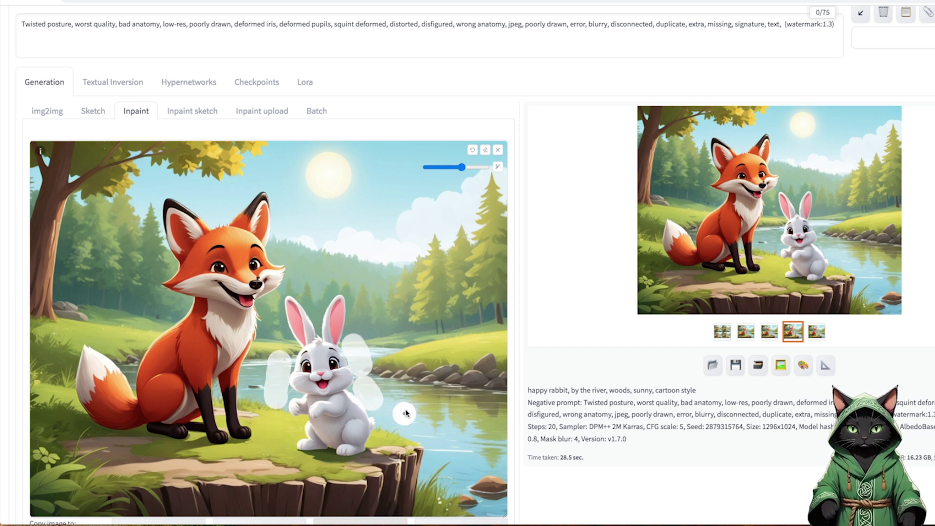
Inpaint the whole picture at denoising 0.58 and view the output full size
scroll(406, 413, "down", 10)
left_click_drag(411, 321, 307, 320)
scroll(290, 291, "up", 2)
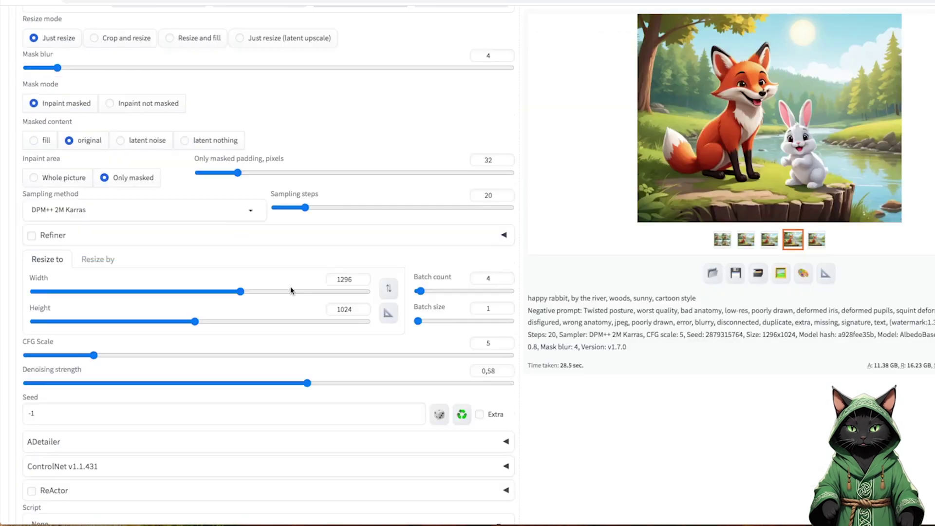
scroll(290, 291, "up", 3)
left_click(34, 303)
scroll(176, 304, "up", 10)
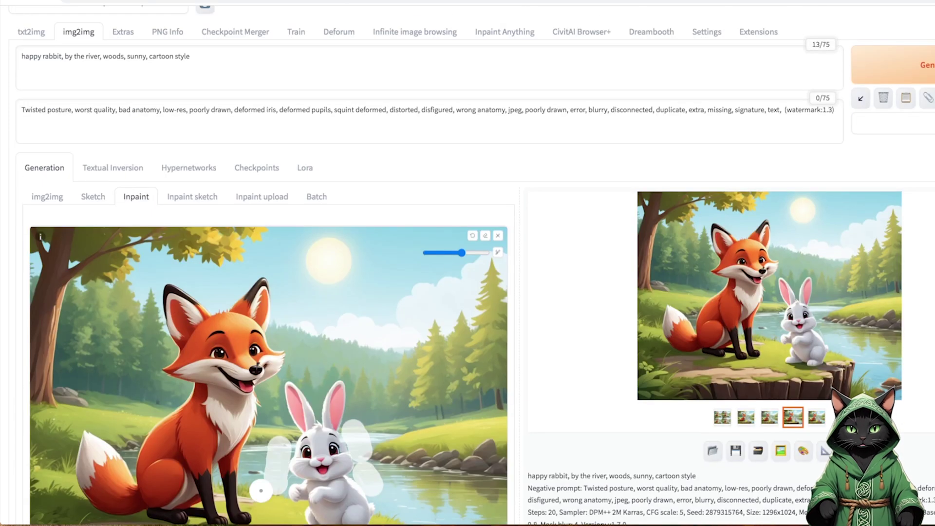
left_click(896, 64)
scroll(536, 292, "down", 3)
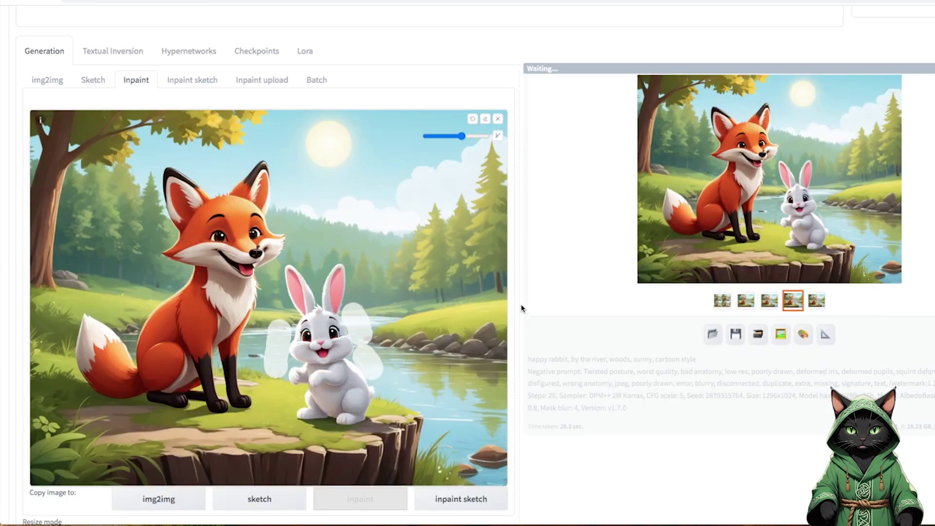
left_click(730, 195)
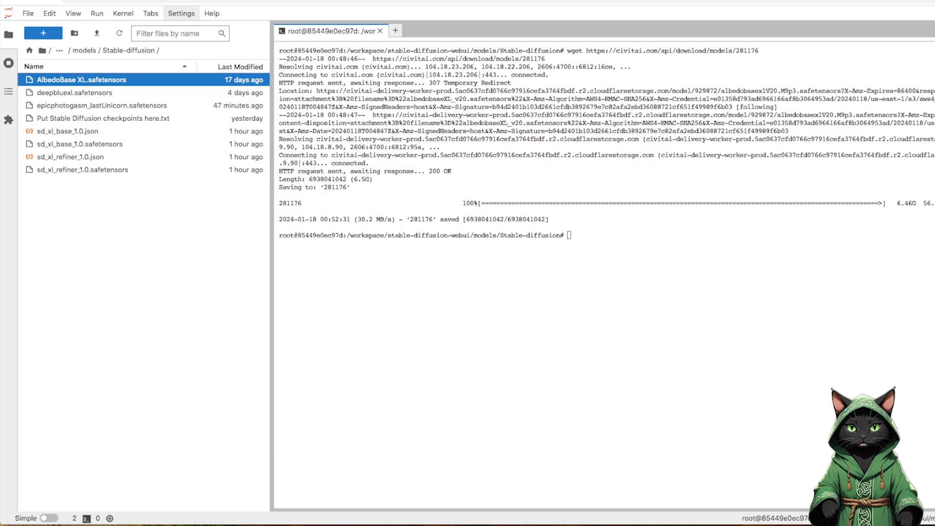
Browse to the stable-diffusion-webui outputs folder in JupyterLab, then switch to the webui's PNG Info tab
left_click(60, 52)
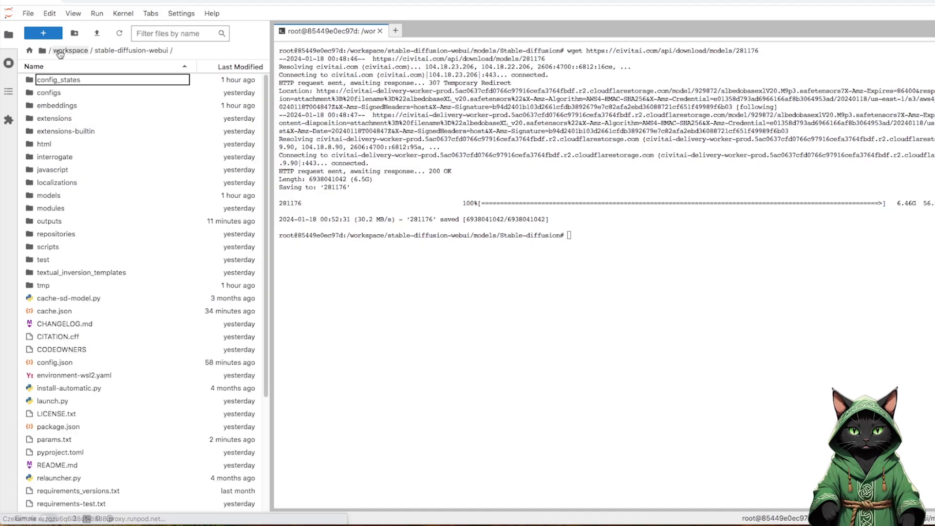
double_click(59, 221)
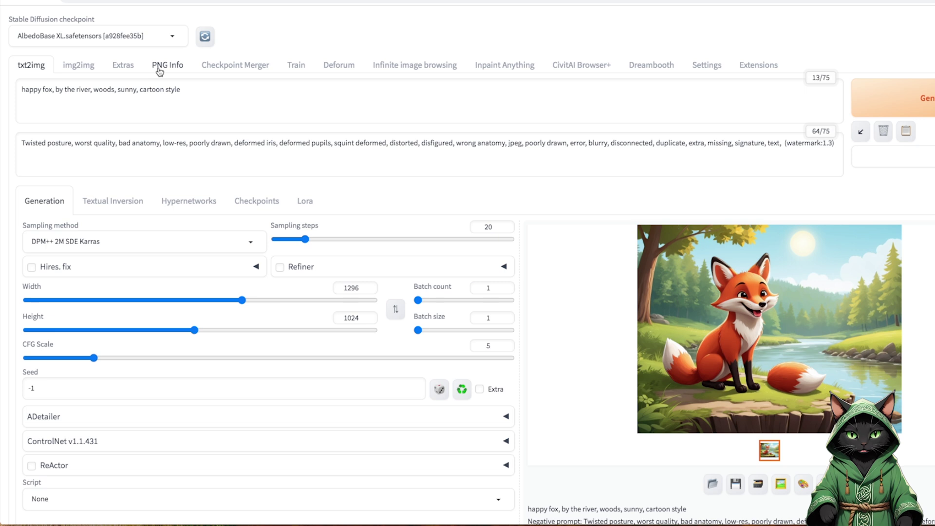
left_click(164, 67)
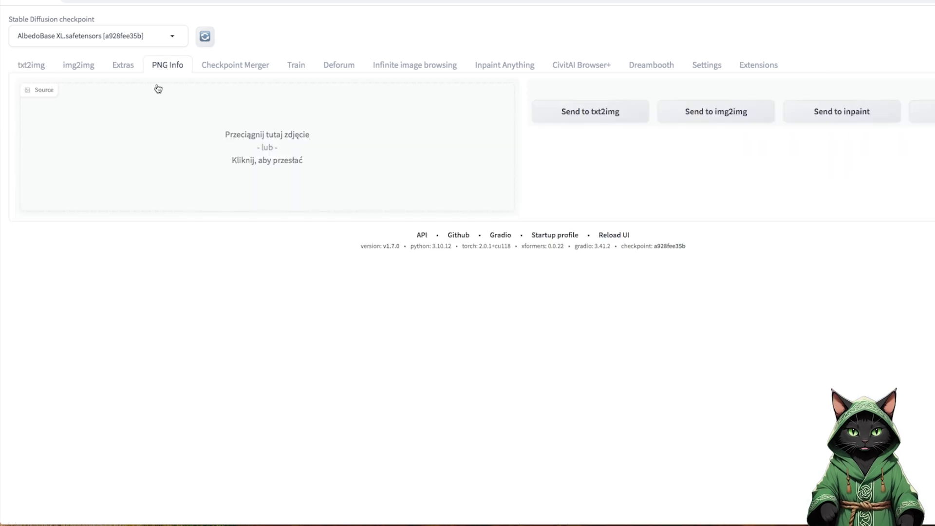
Regenerate the fox picture in txt2img from its PNG Info parameters, then set the seed to -1
left_click_drag(530, 161, 267, 150)
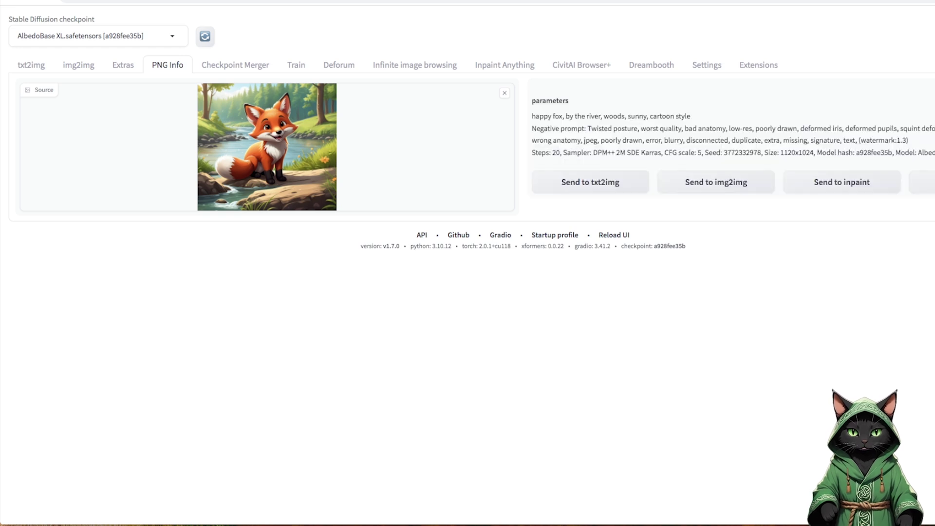
left_click(592, 183)
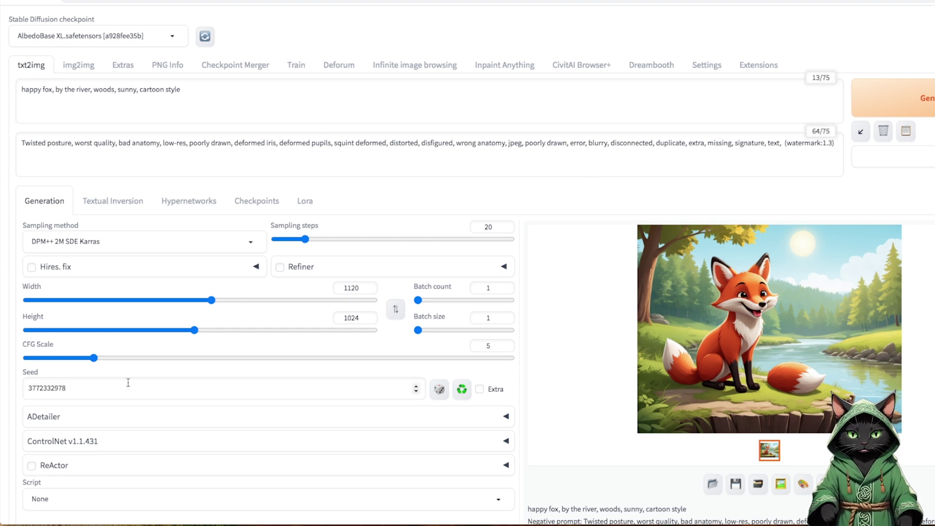
left_click(892, 99)
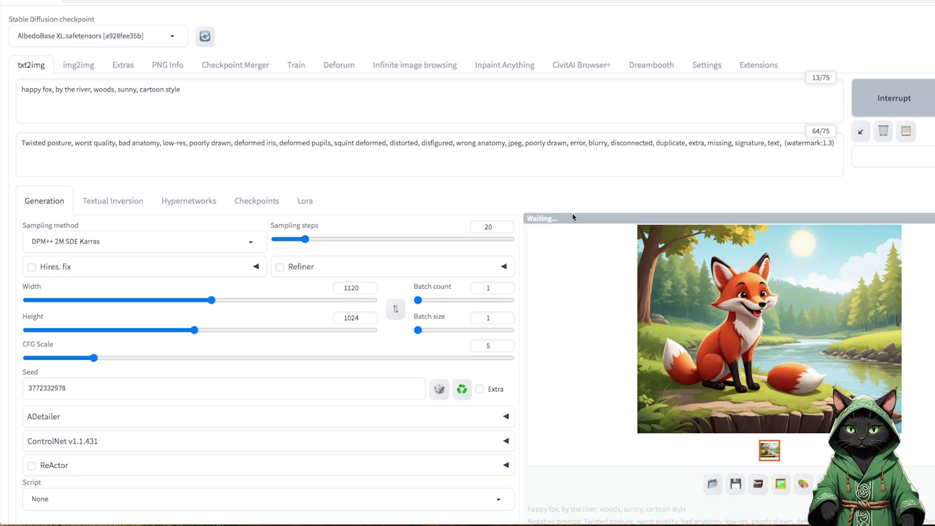
left_click_drag(86, 394, 6, 383)
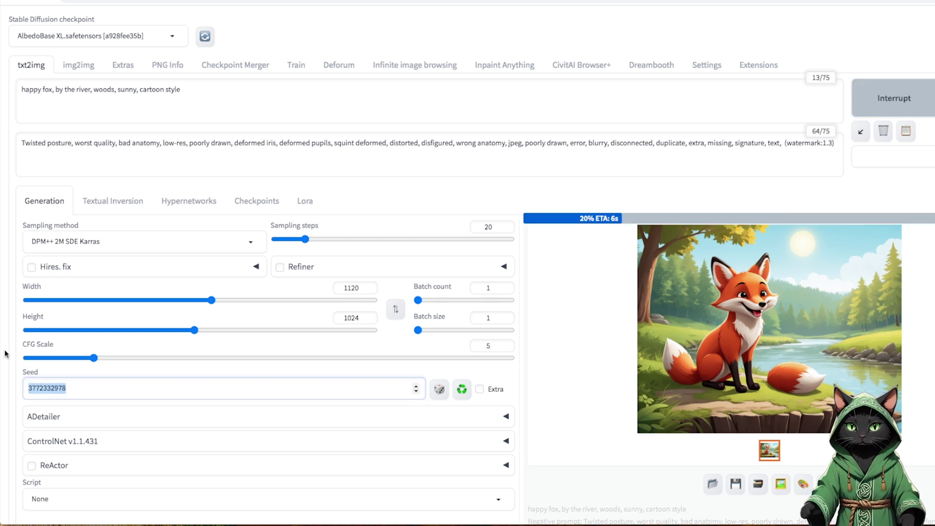
type("-1")
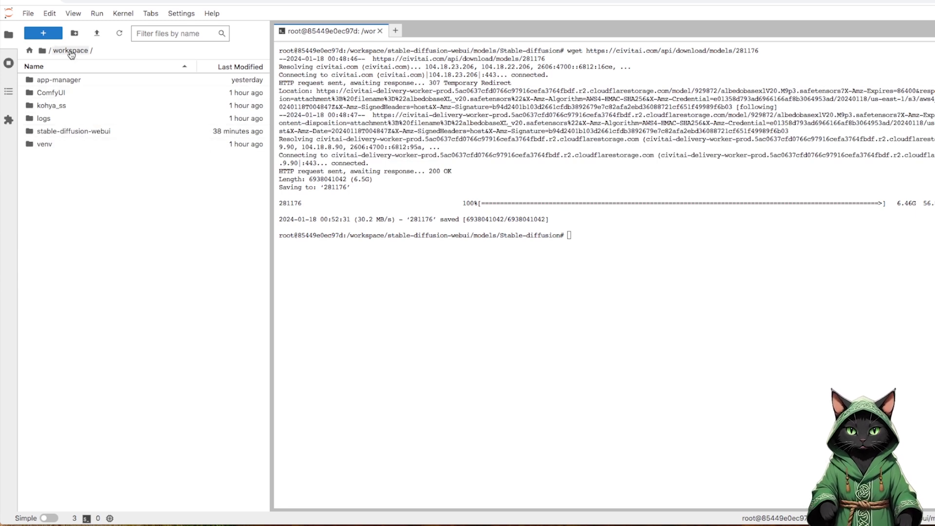
Pack the webui outputs folder into archive.tar.gz with tar in a new terminal and download it
left_click(396, 31)
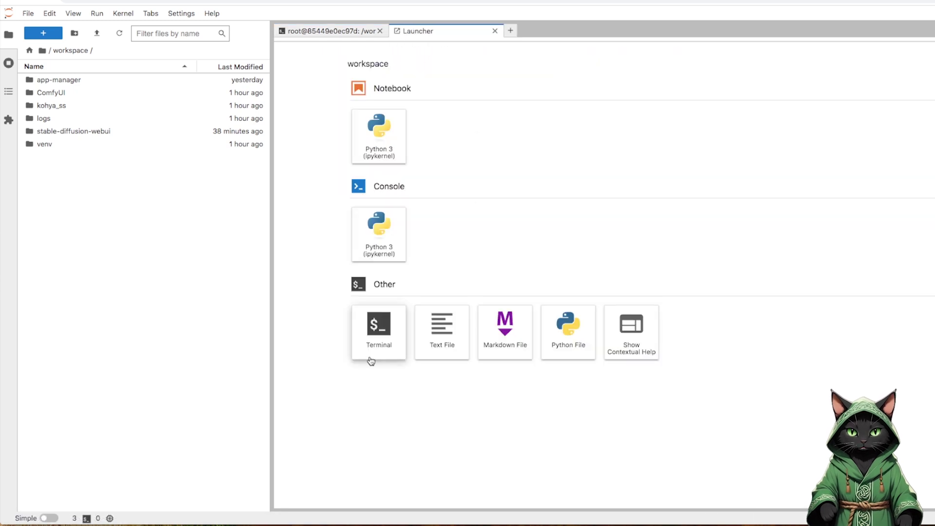
left_click(380, 327)
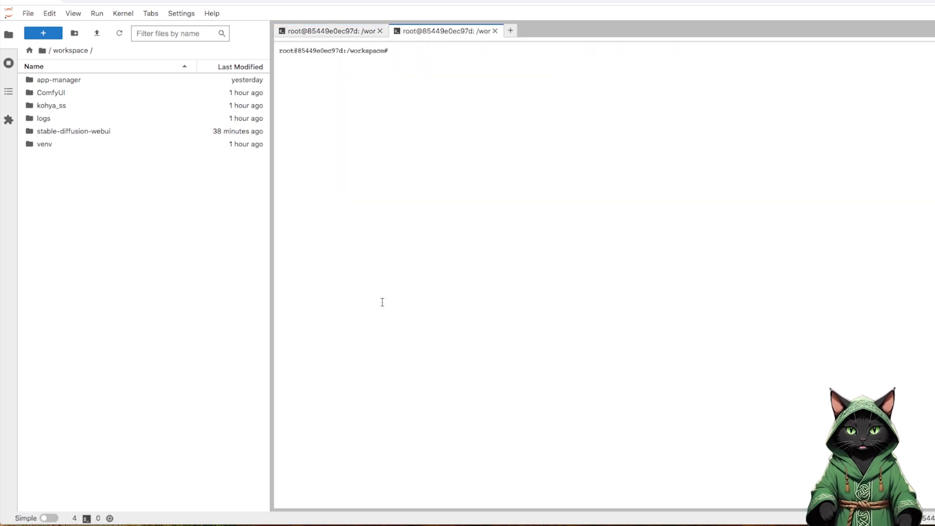
type("tar -czf archive.tar.gz /workspace/stable-diffusion-webui/outputs/")
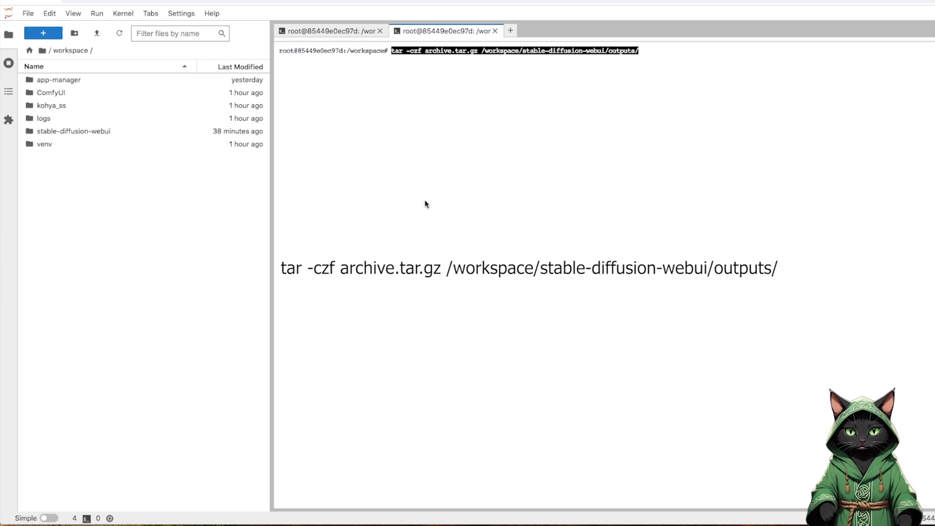
left_click(631, 68)
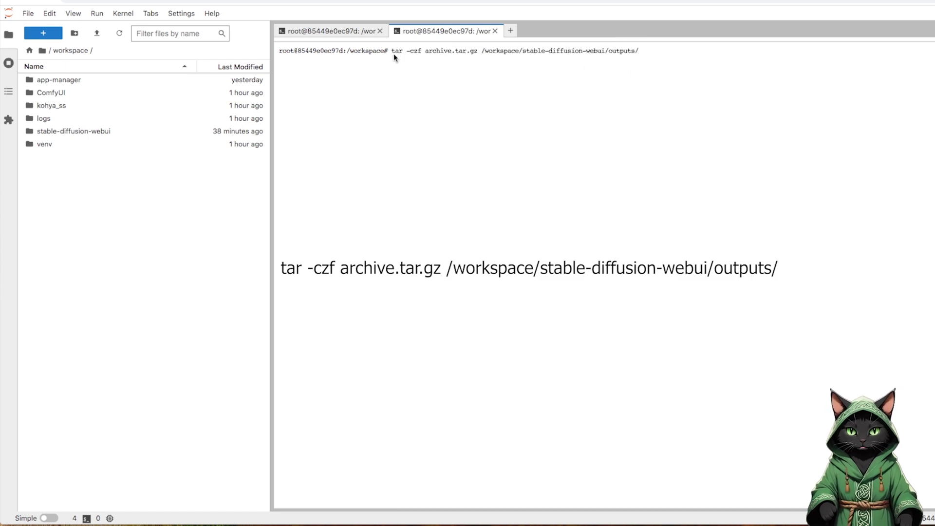
key("Return")
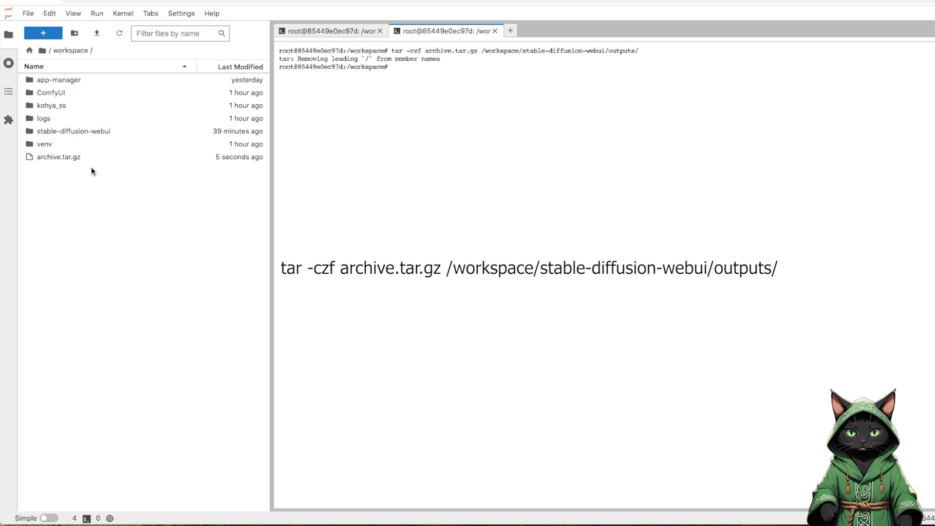
right_click(62, 157)
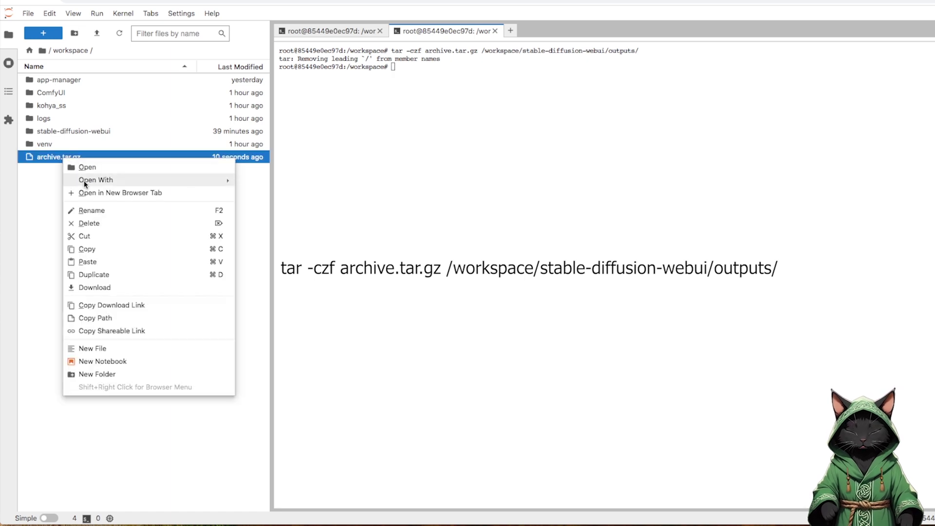
left_click(106, 288)
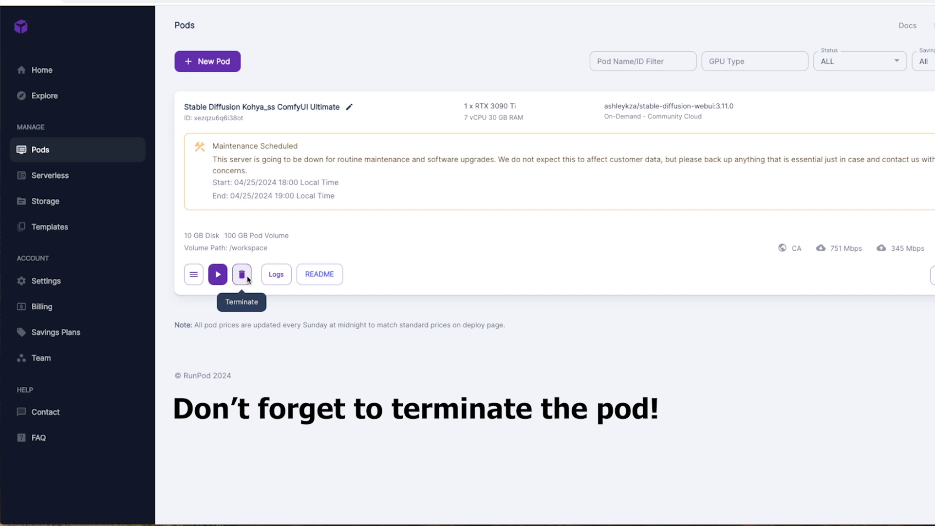
Terminate the Stable Diffusion pod in RunPod and confirm, leaving no pods listed
left_click(242, 274)
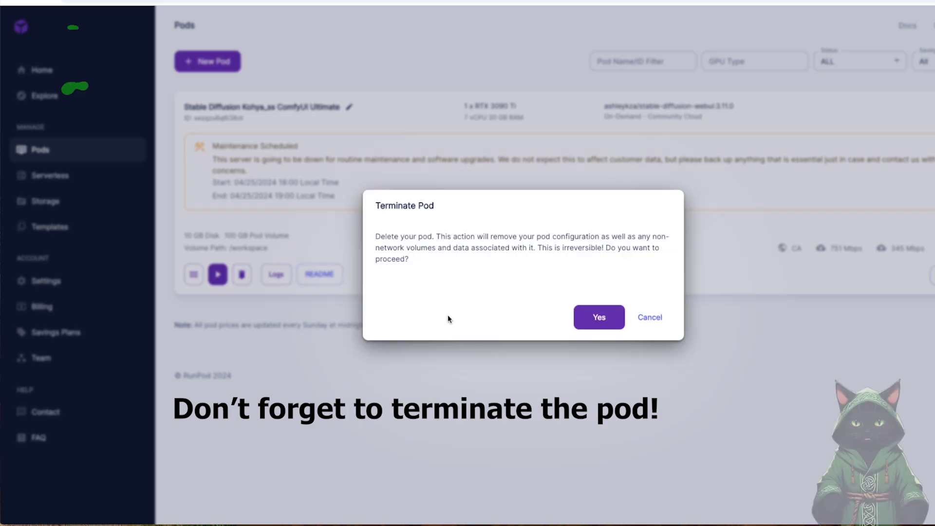
left_click(605, 318)
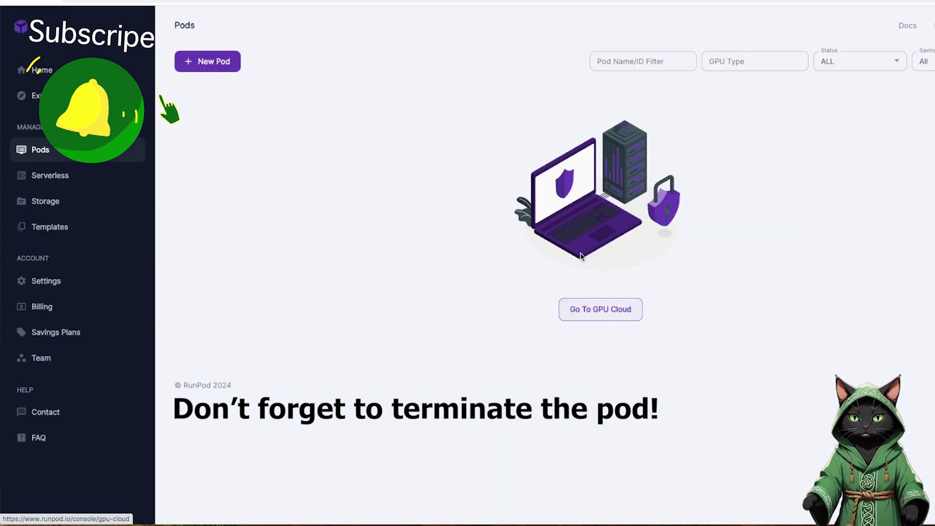